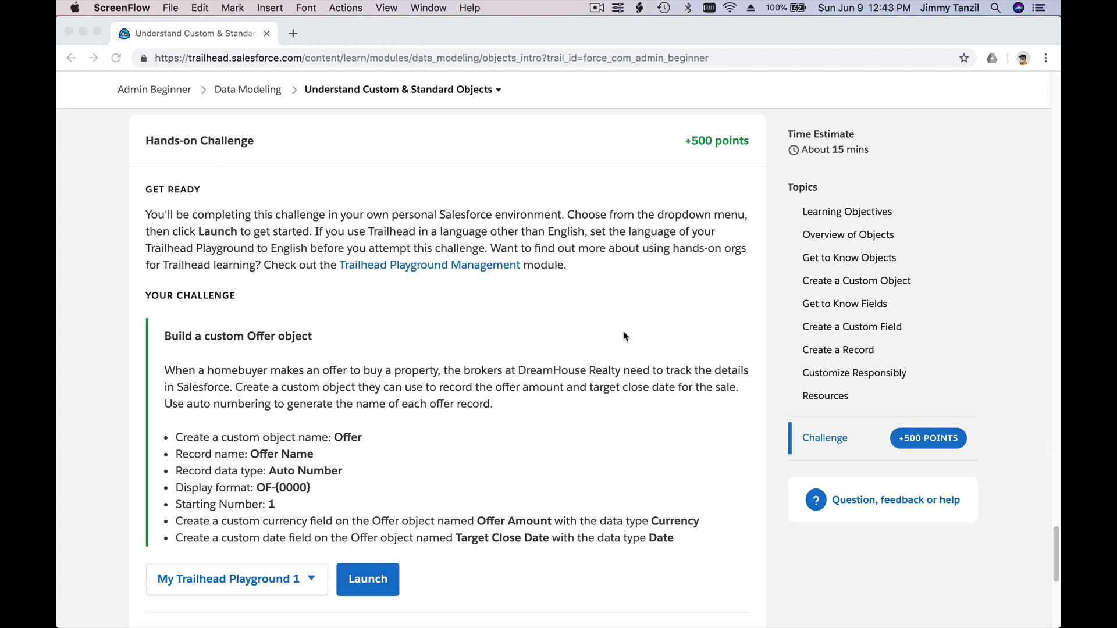
Read the hands-on challenge requirements for building the custom Offer object, including its fields and auto numbering
scroll(624, 336, down, 2)
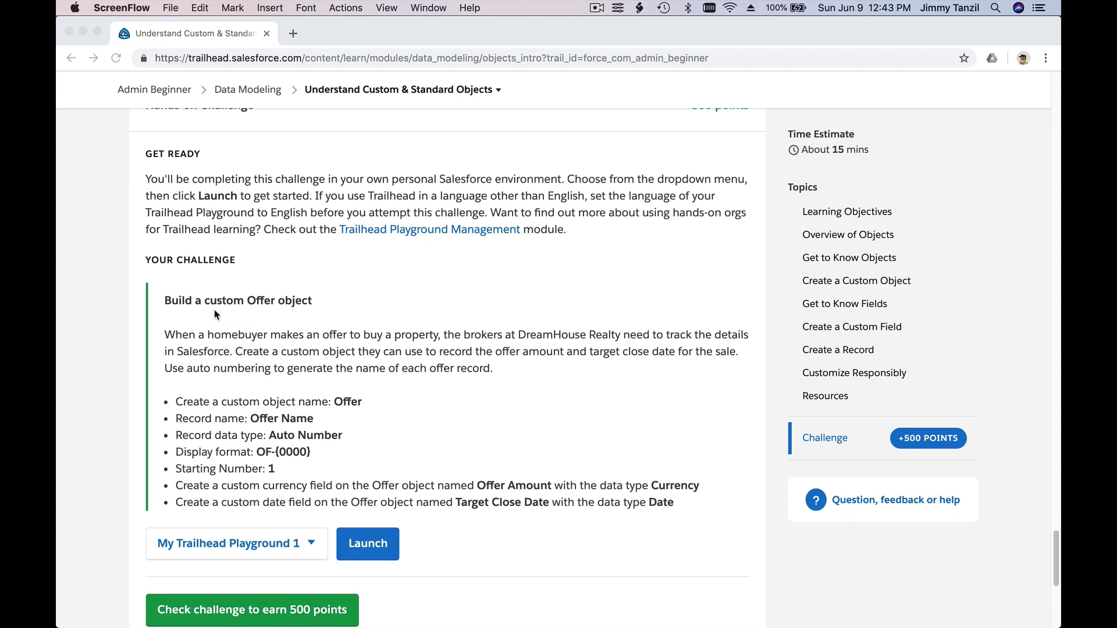
click(261, 301)
double_click(261, 300)
scroll(276, 323, down, 2)
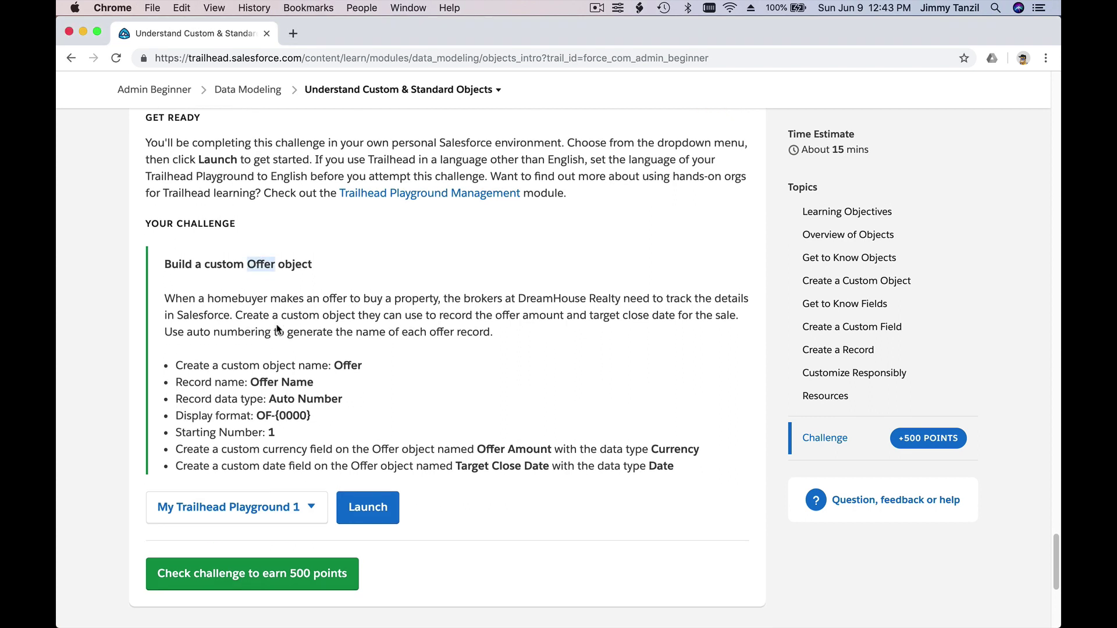
click(359, 271)
scroll(359, 271, down, 3)
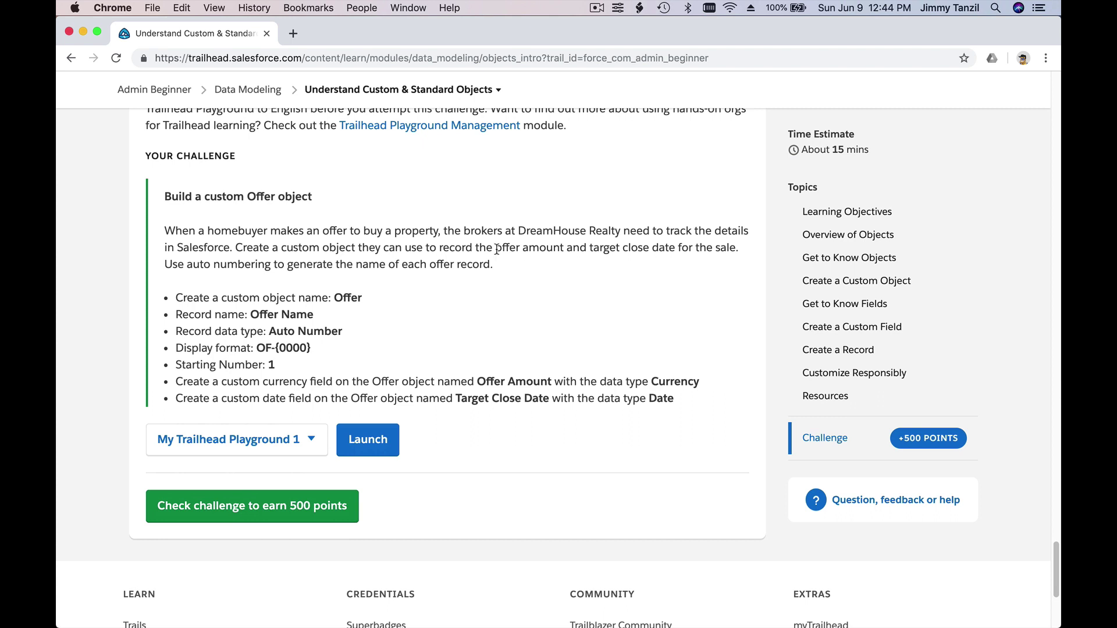
drag(493, 247, 558, 246)
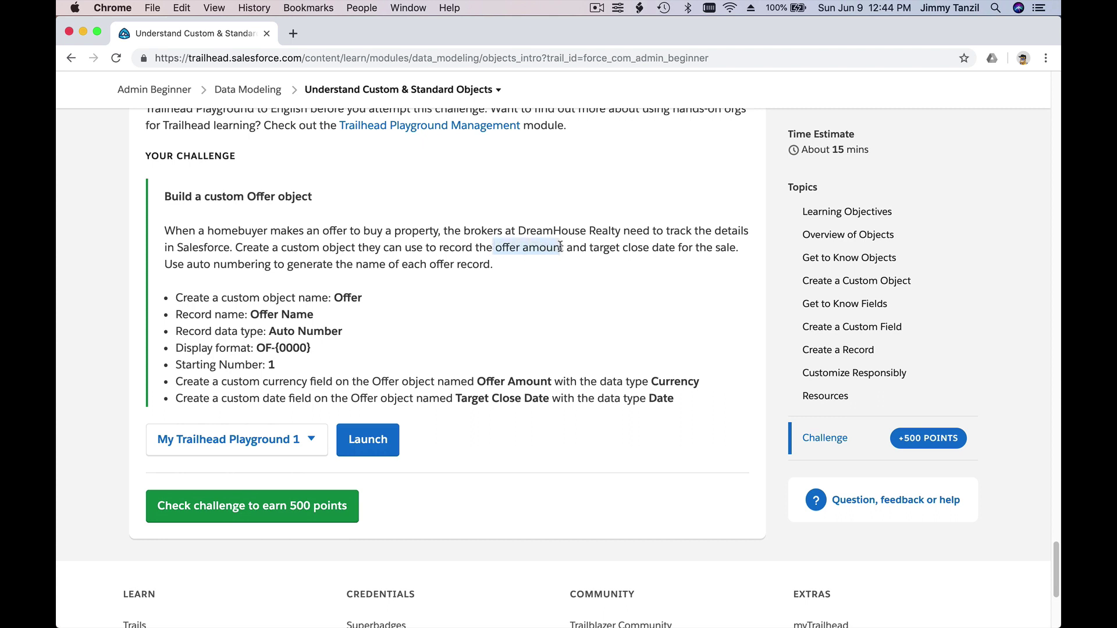
click(565, 275)
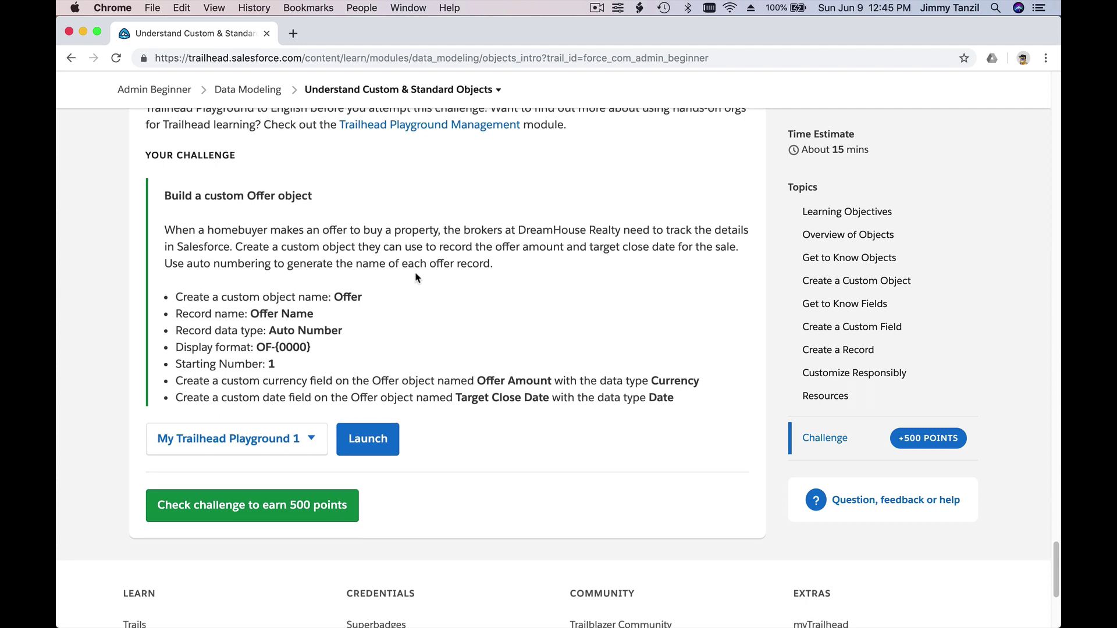
scroll(416, 277, down, 1)
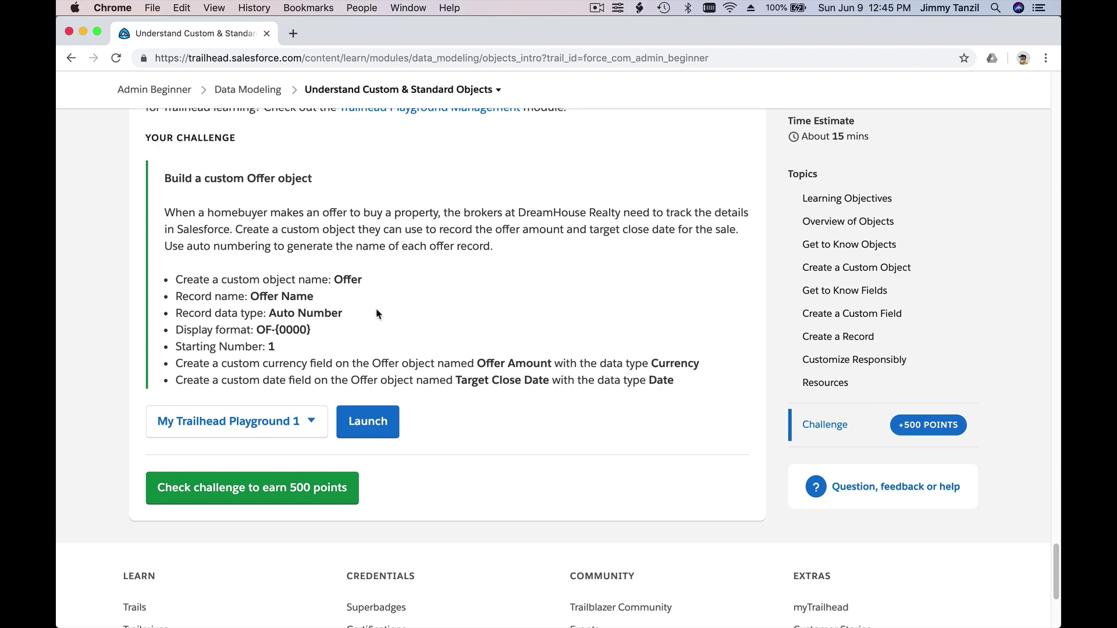
Launch My Trailhead Playground 1 from the challenge and open Setup for the current app
click(362, 435)
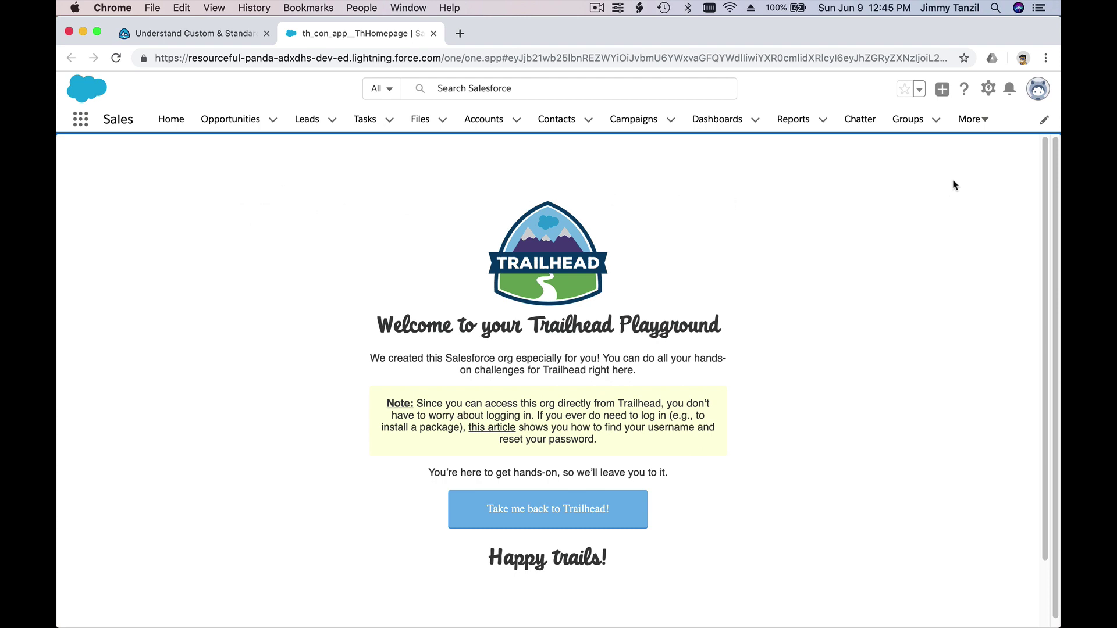
click(989, 89)
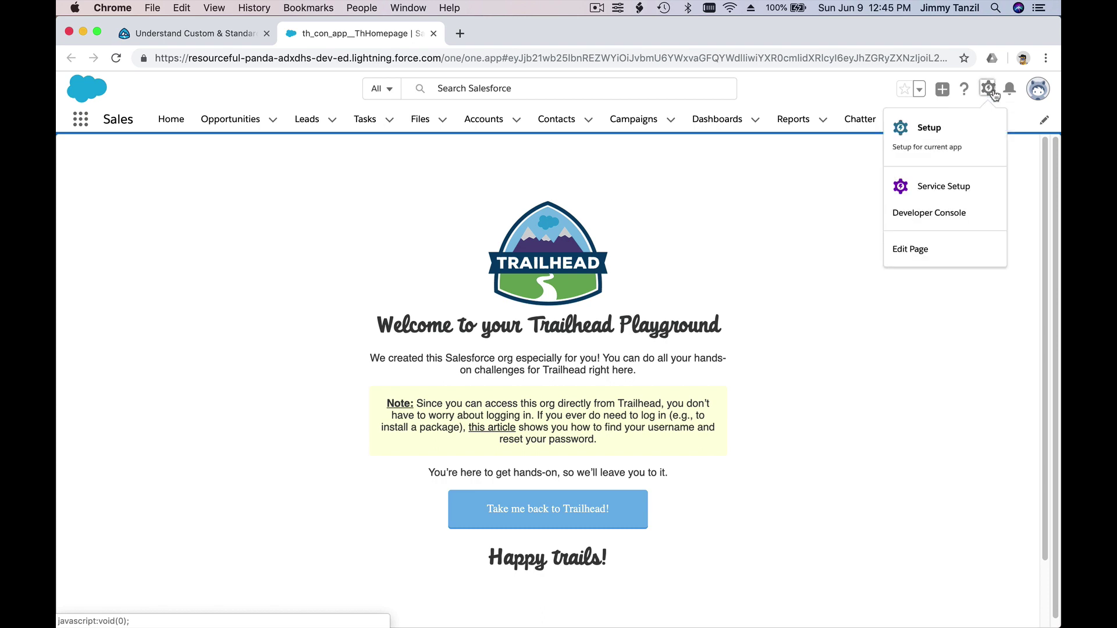
click(947, 136)
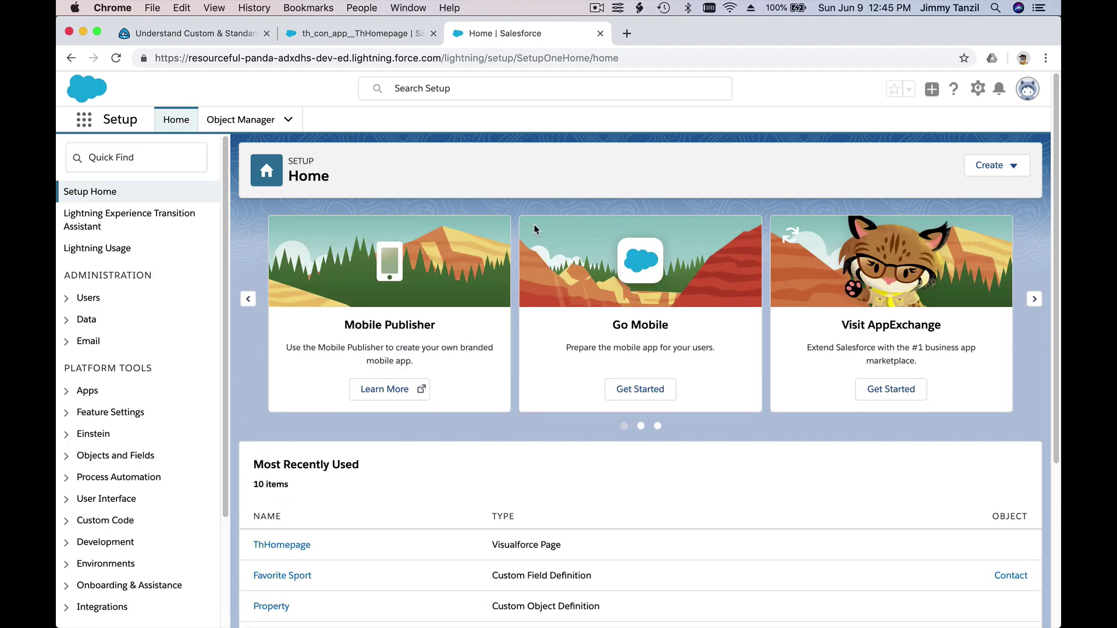
Start creating a new custom object from the Object Manager
click(235, 124)
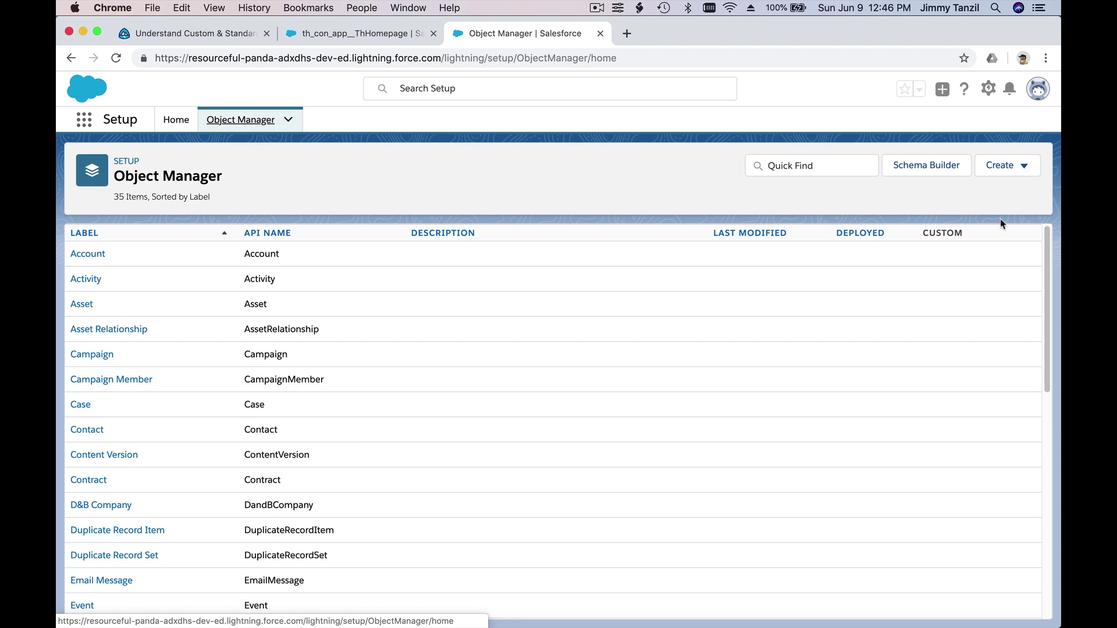
click(1022, 174)
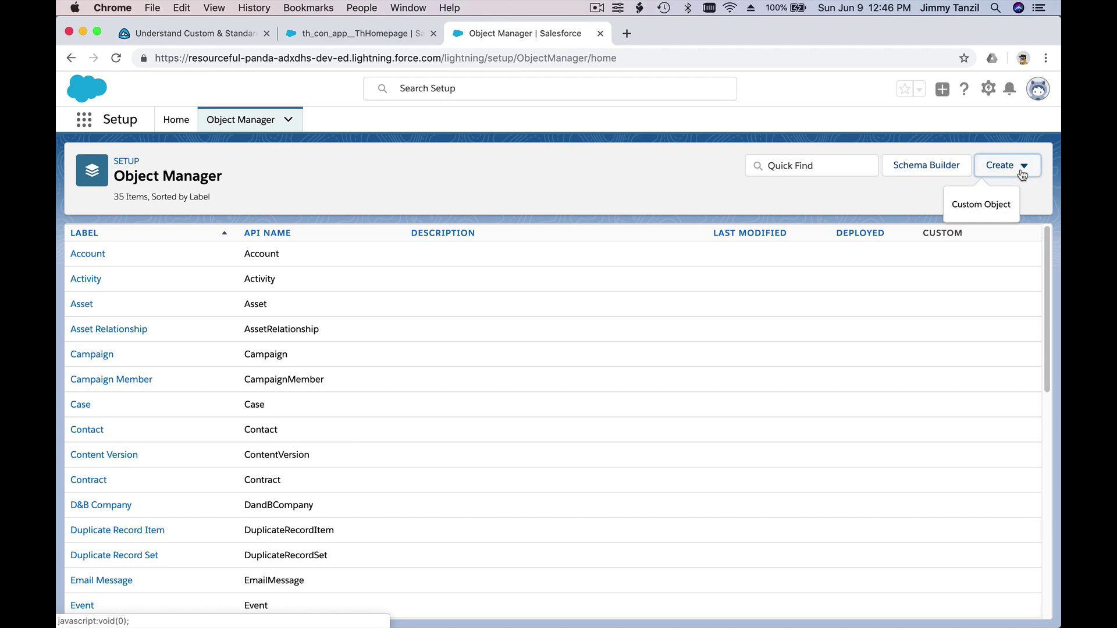
click(998, 208)
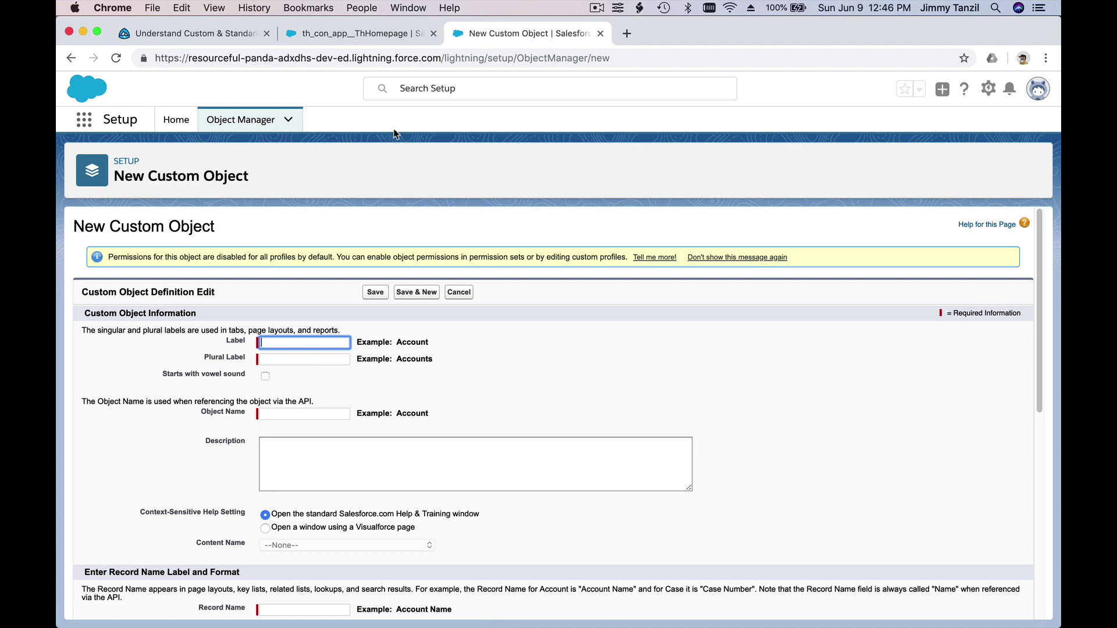
Check the object name required by the challenge, and set the new object's label to Offer and plural label to Offers
click(235, 34)
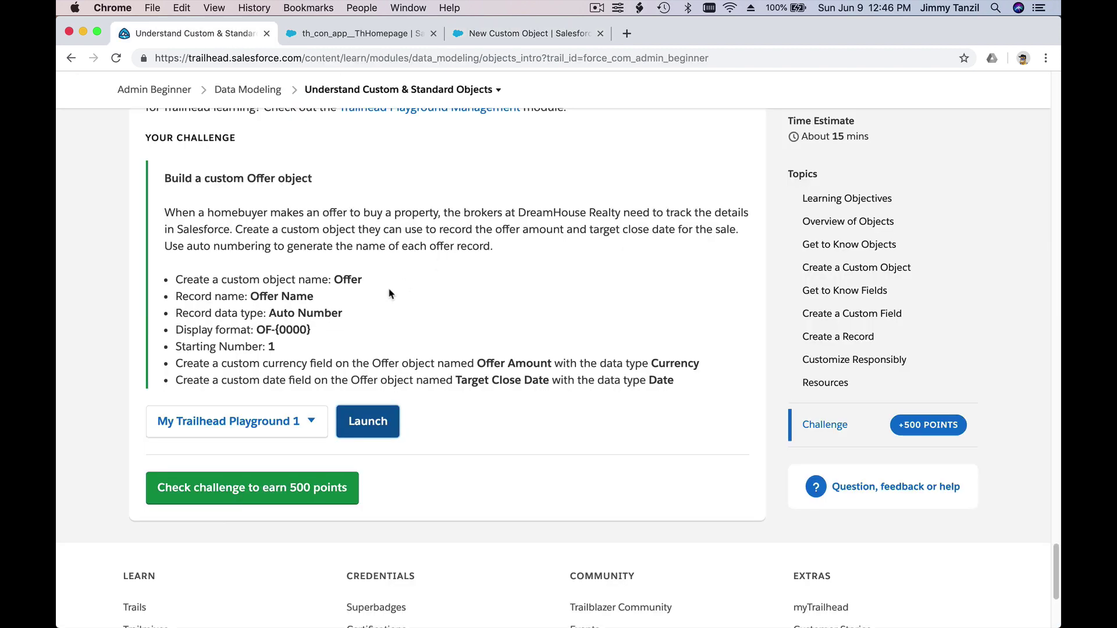
click(347, 282)
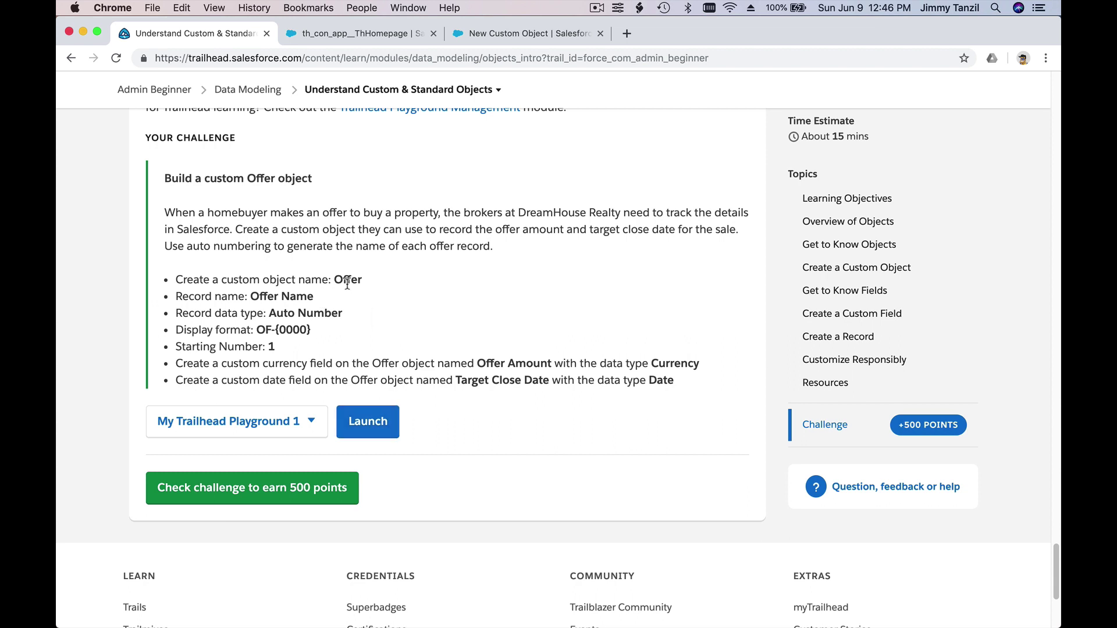
double_click(347, 282)
click(426, 295)
click(518, 45)
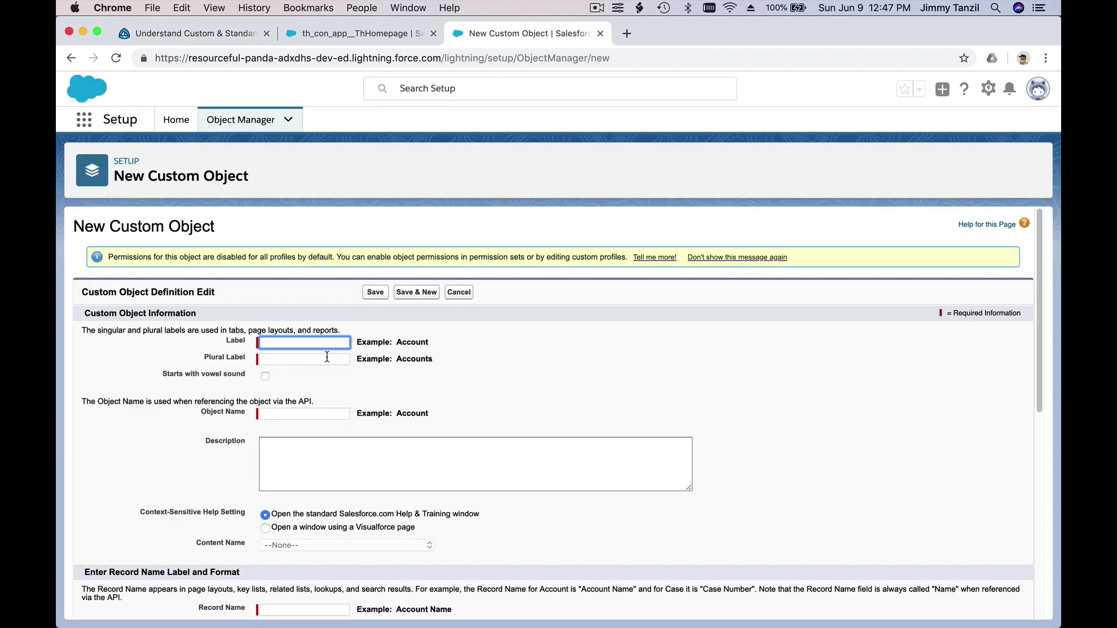
text(Offer)
key(Tab)
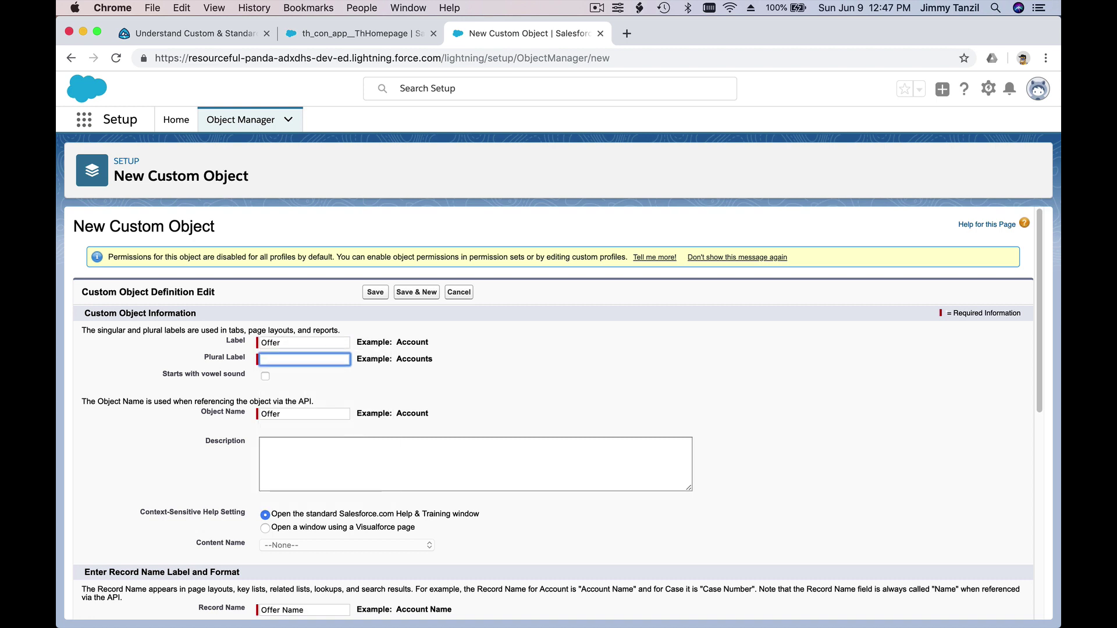
text(Offers)
key(Tab)
Enter the object description "To have home buyers make an offer to available properties on the DreamHouse project."
scroll(431, 380, down, 4)
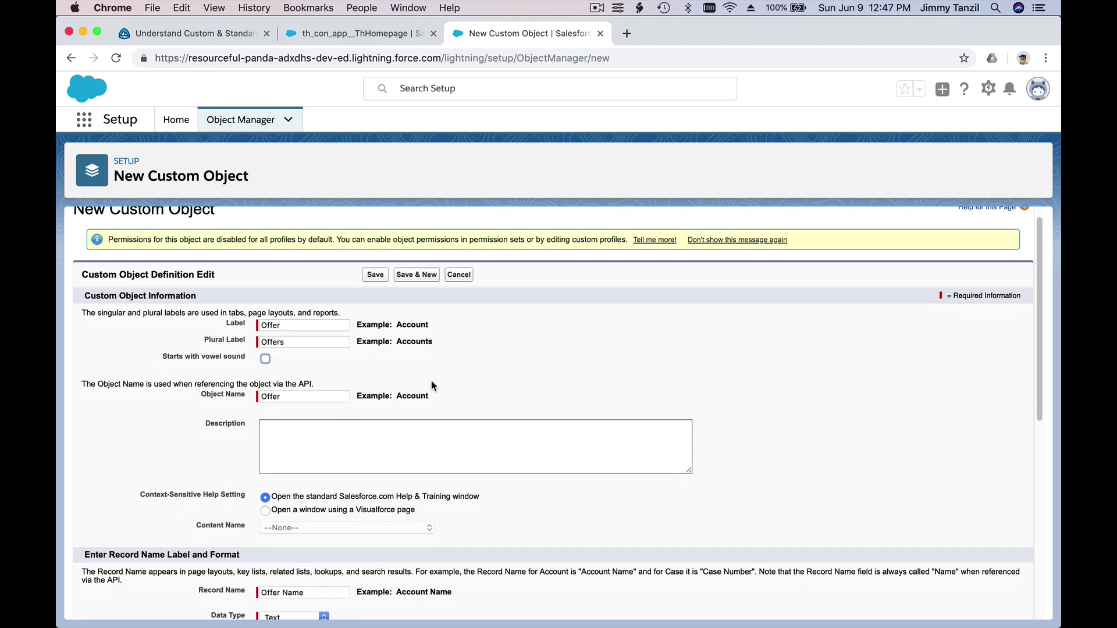
click(566, 365)
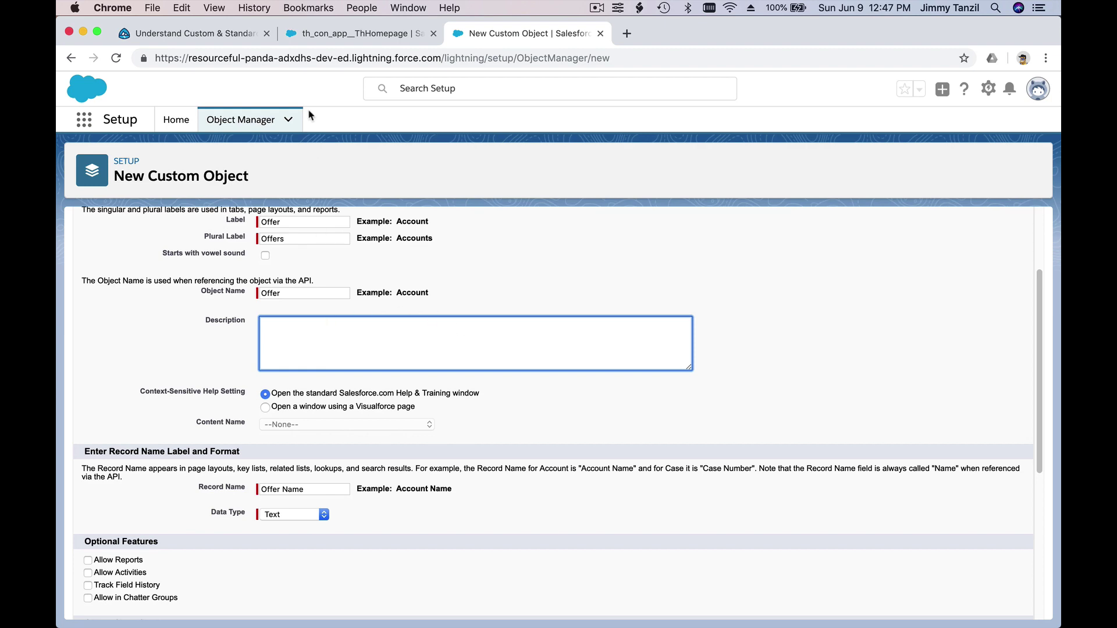
click(221, 36)
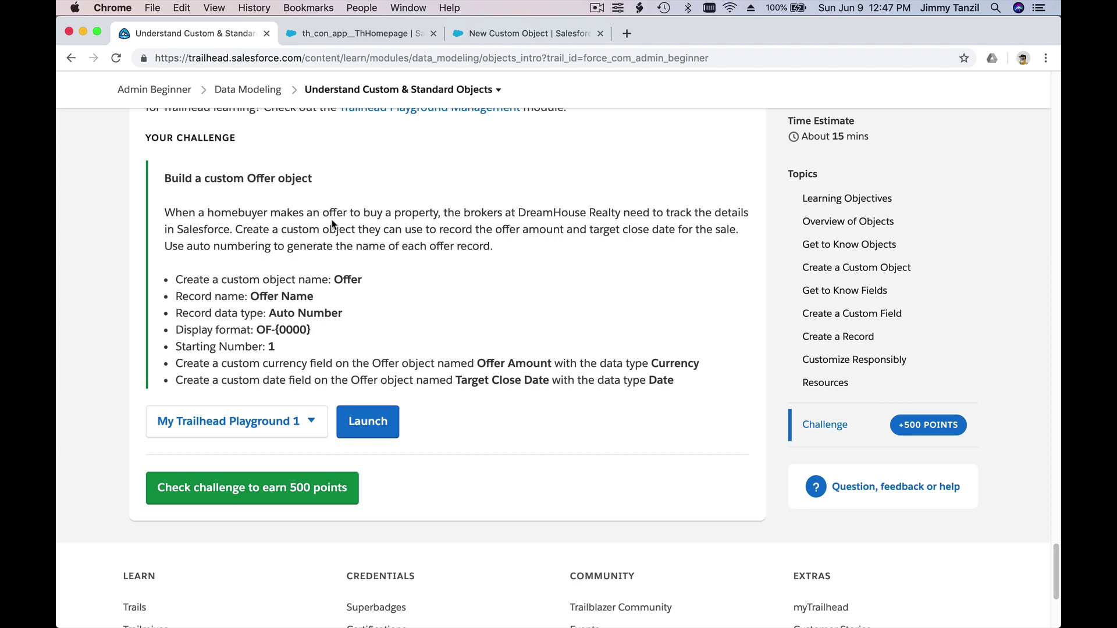
click(500, 36)
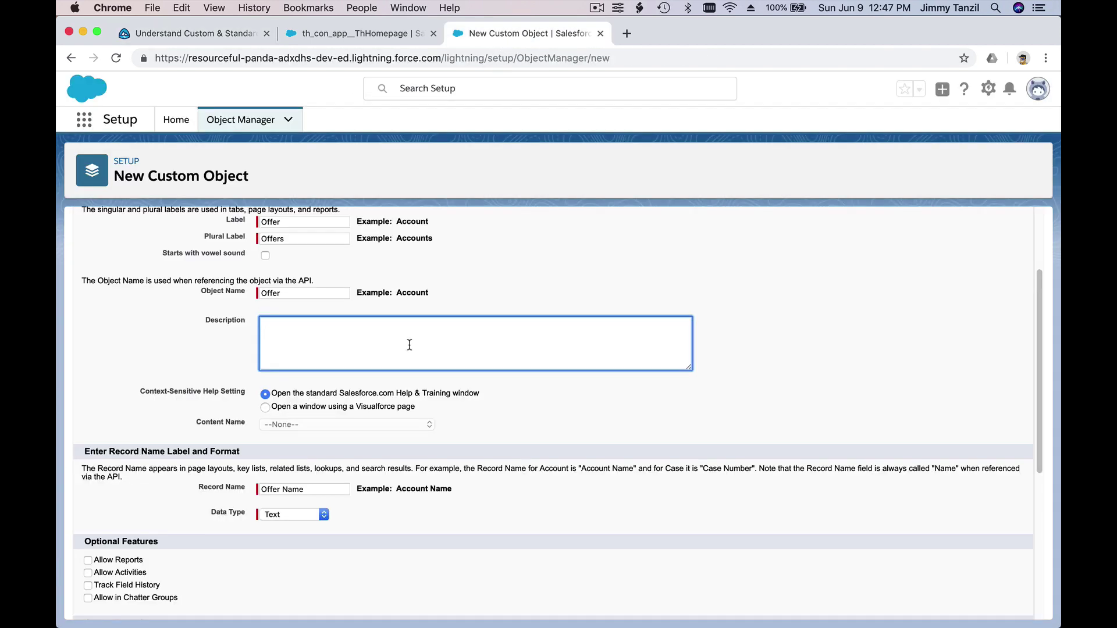
text(To have home buyers make an offer ti)
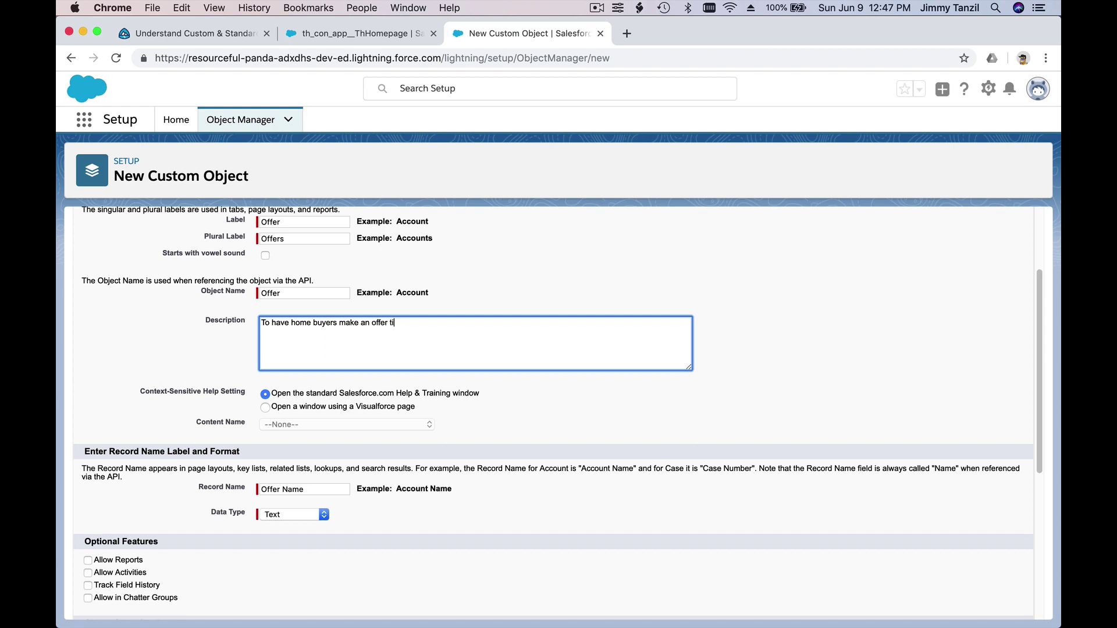
key(BackSpace)
text(o available properties on the DreamHoust)
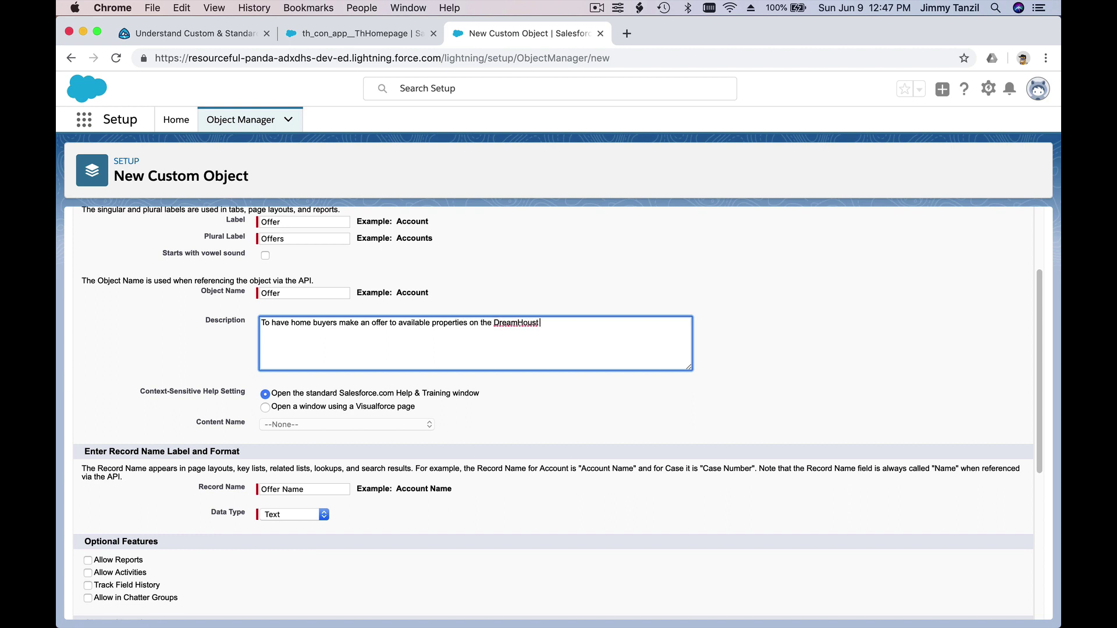
key(BackSpace)
text(e project.)
Compare the challenge's record name and record data type requirements with the Record Name settings of the new object
scroll(337, 352, down, 1)
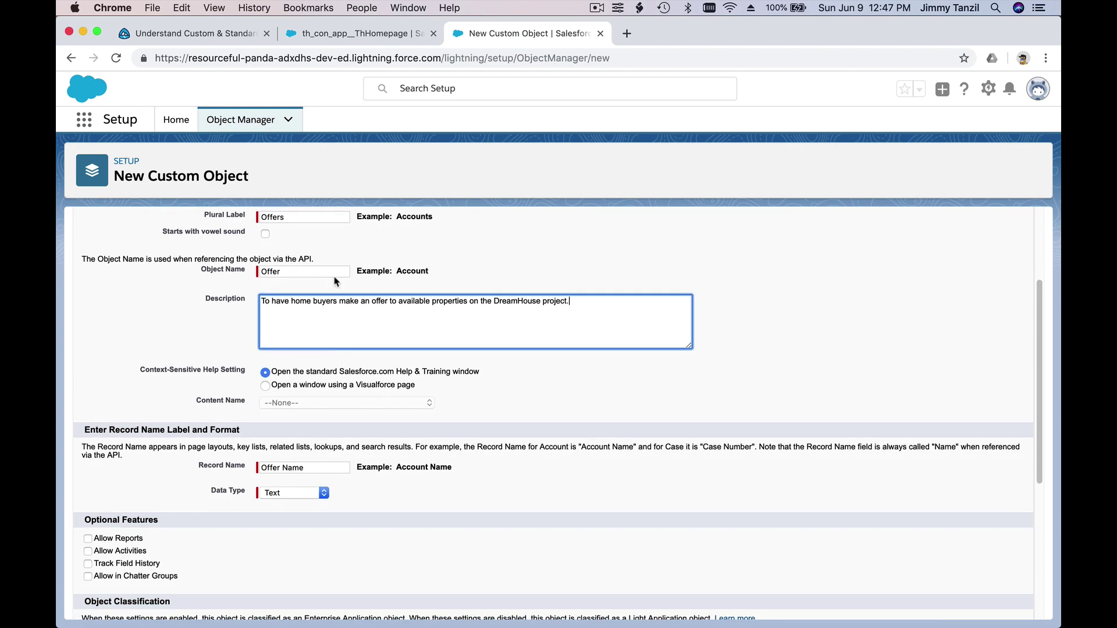
click(224, 42)
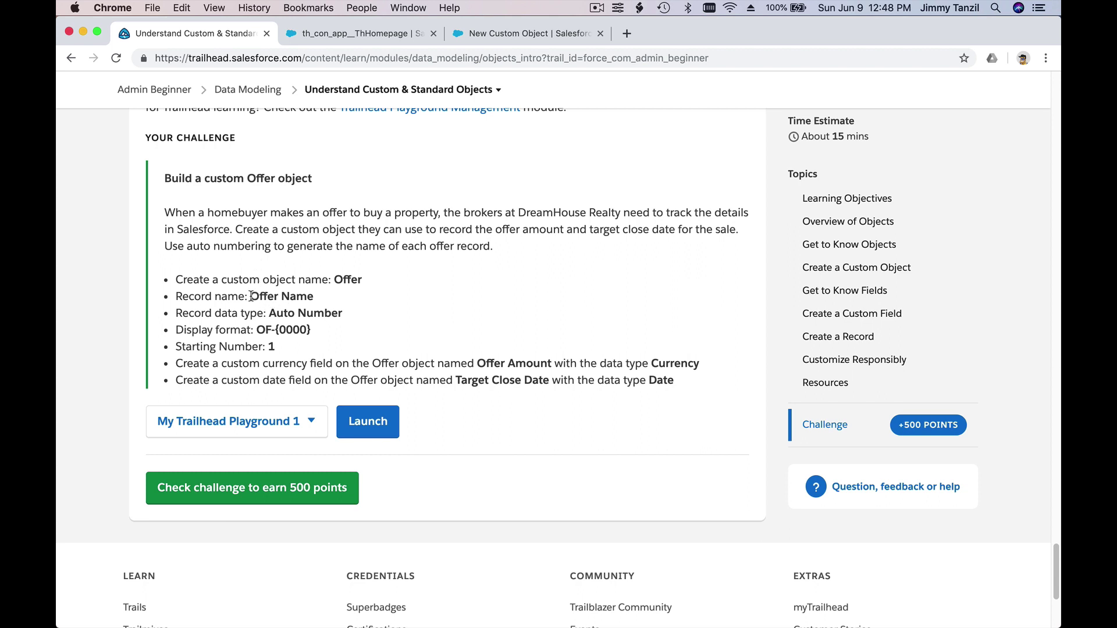
drag(250, 296, 311, 297)
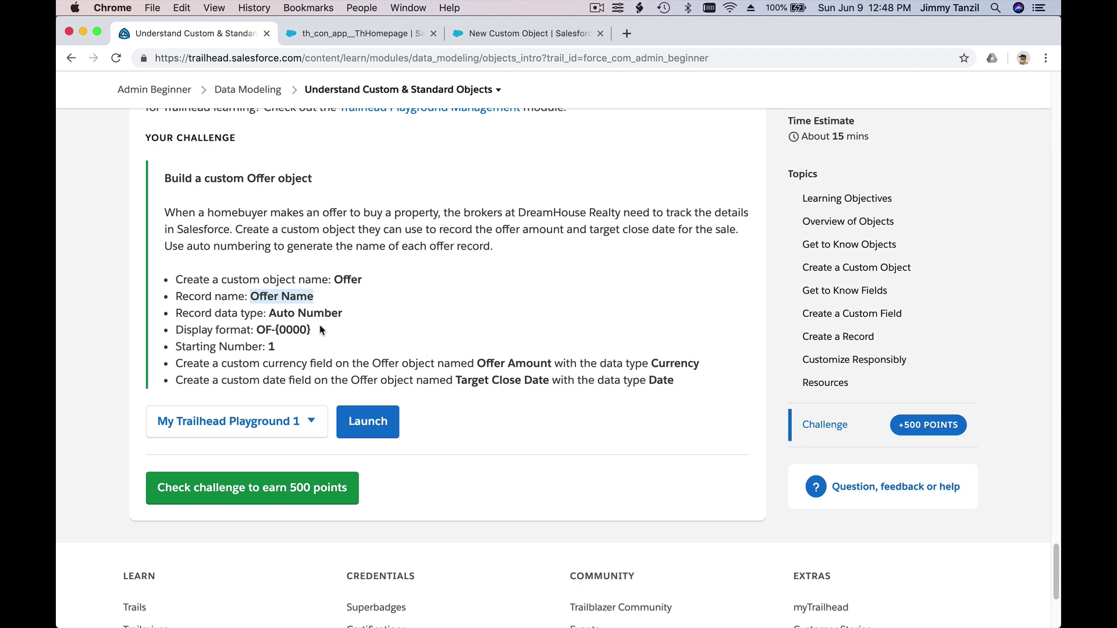
click(267, 312)
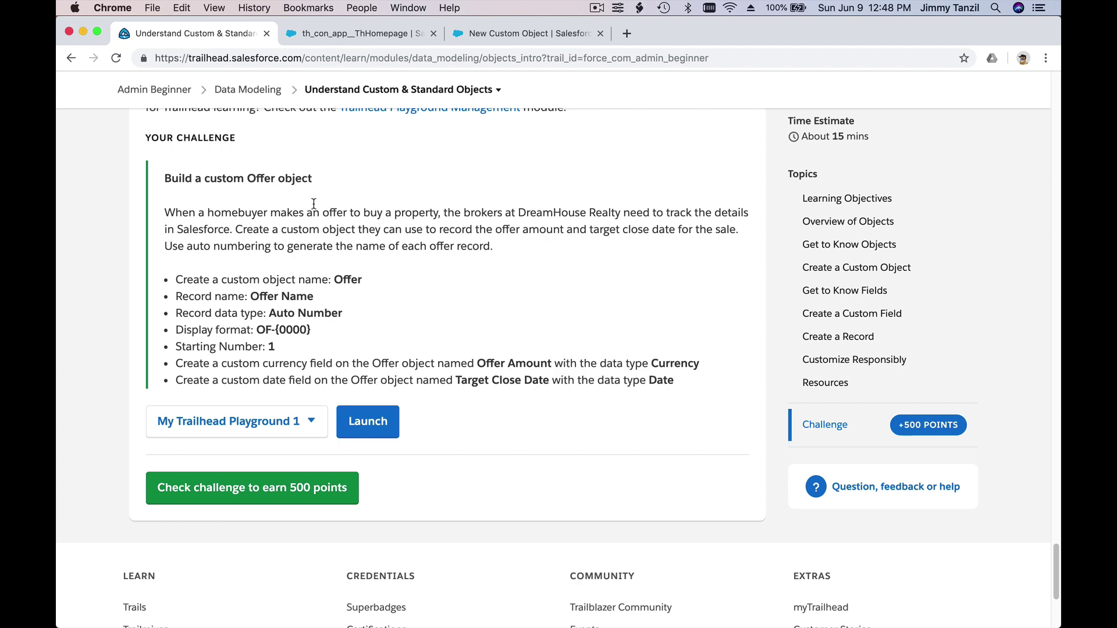
click(496, 42)
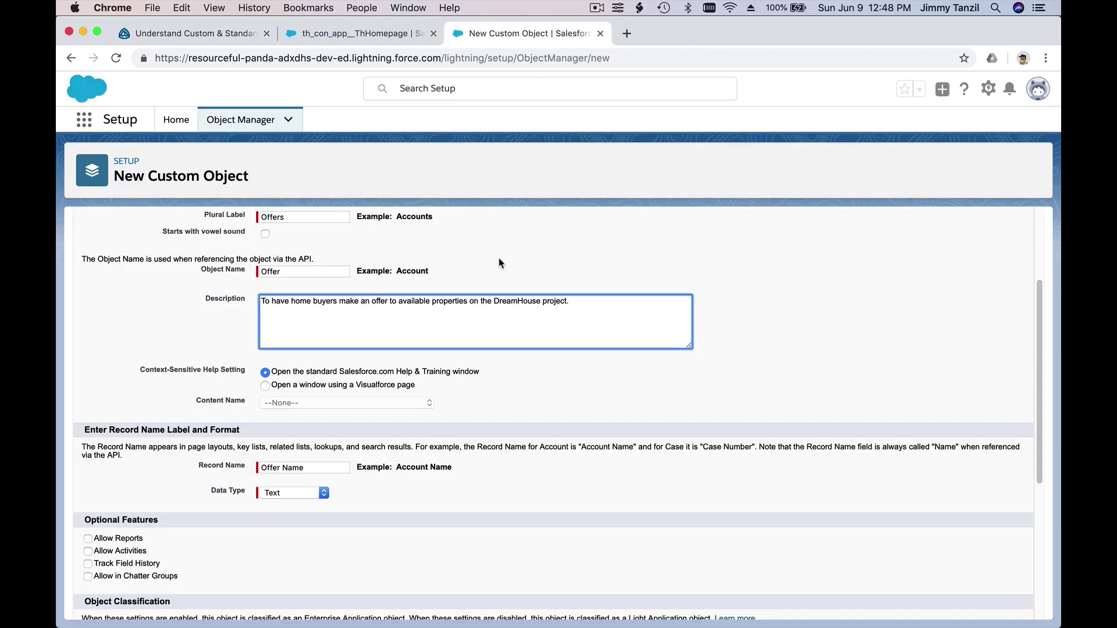
scroll(503, 270, up, 2)
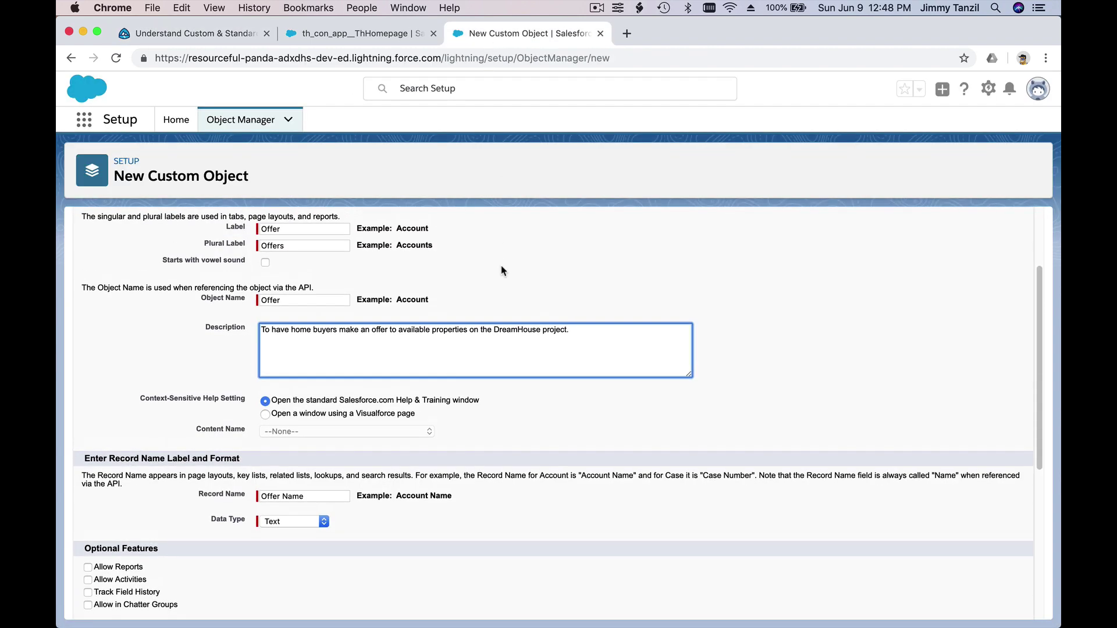
scroll(501, 268, down, 3)
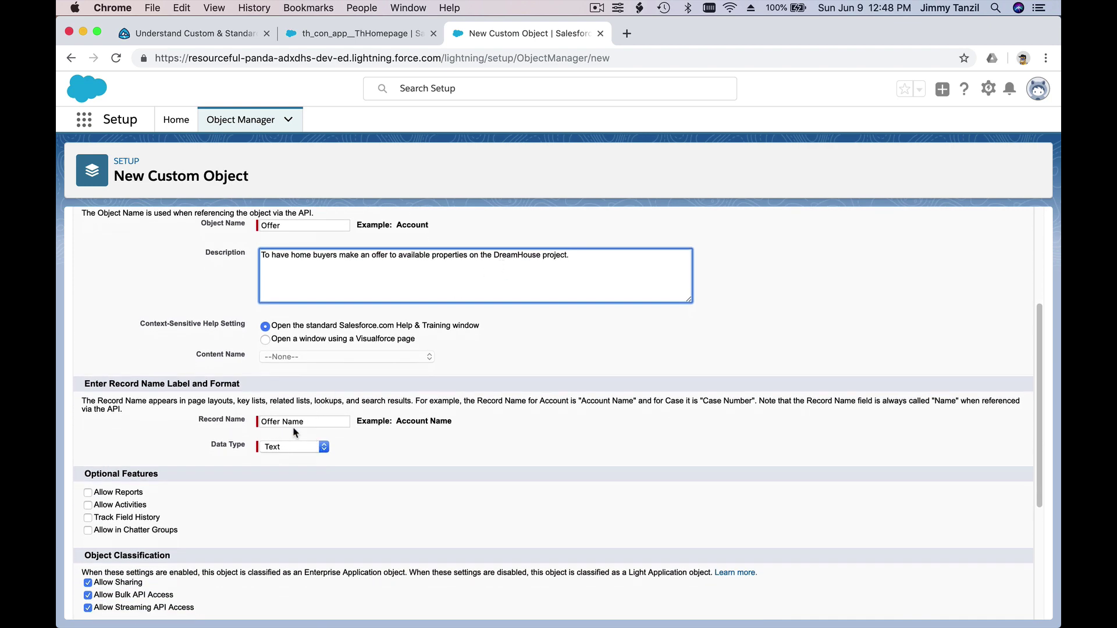
scroll(295, 432, down, 1)
double_click(298, 394)
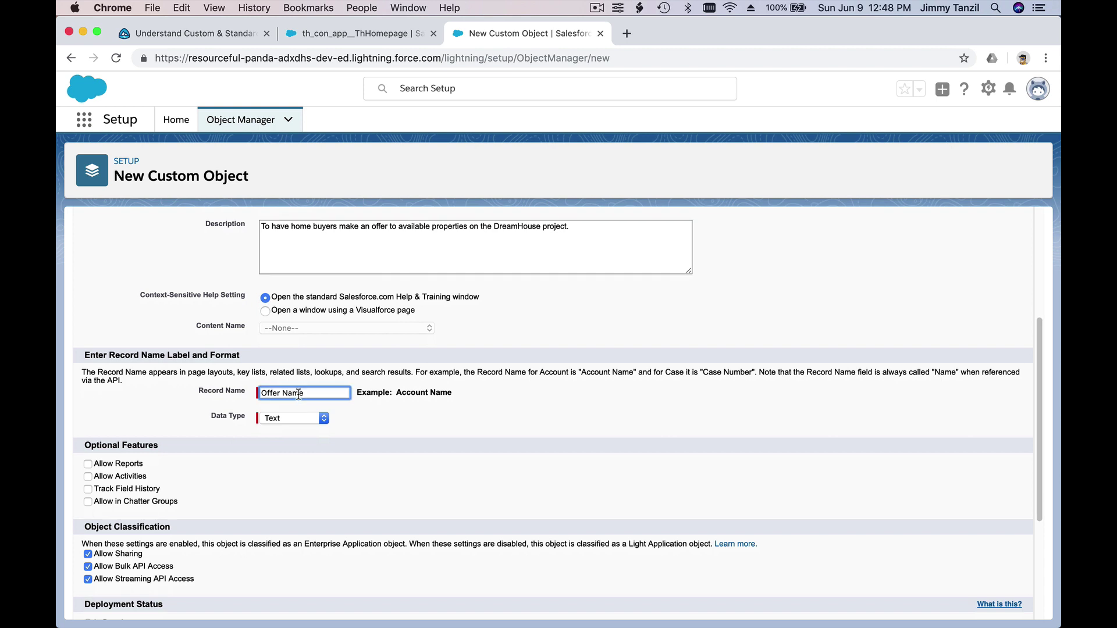
click(369, 405)
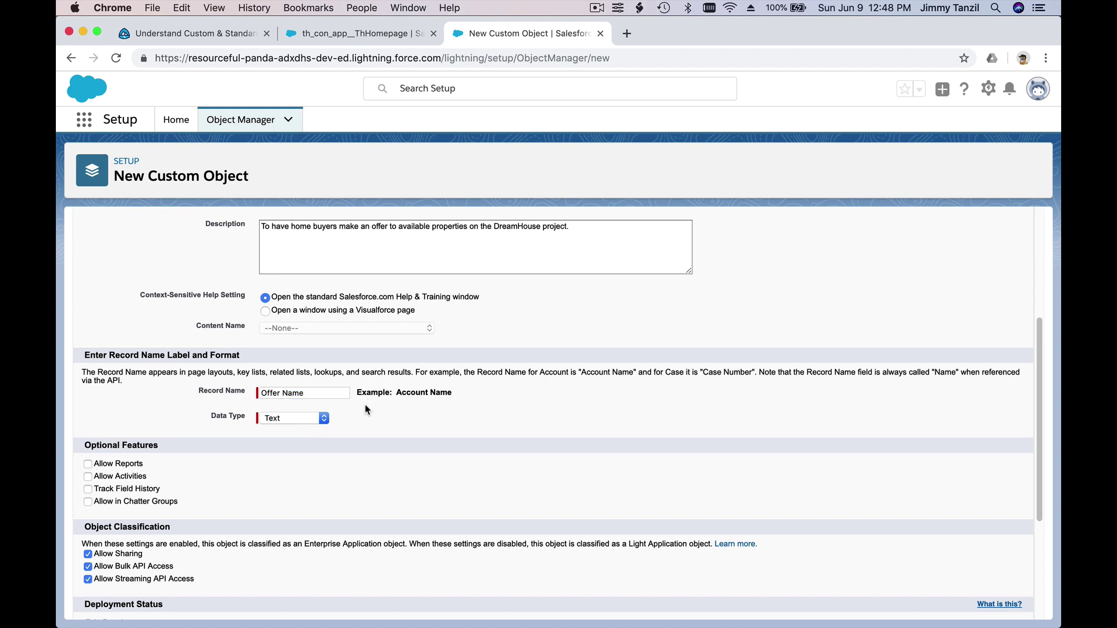
Set the data type of the Offer Name record name to Auto Number
click(316, 417)
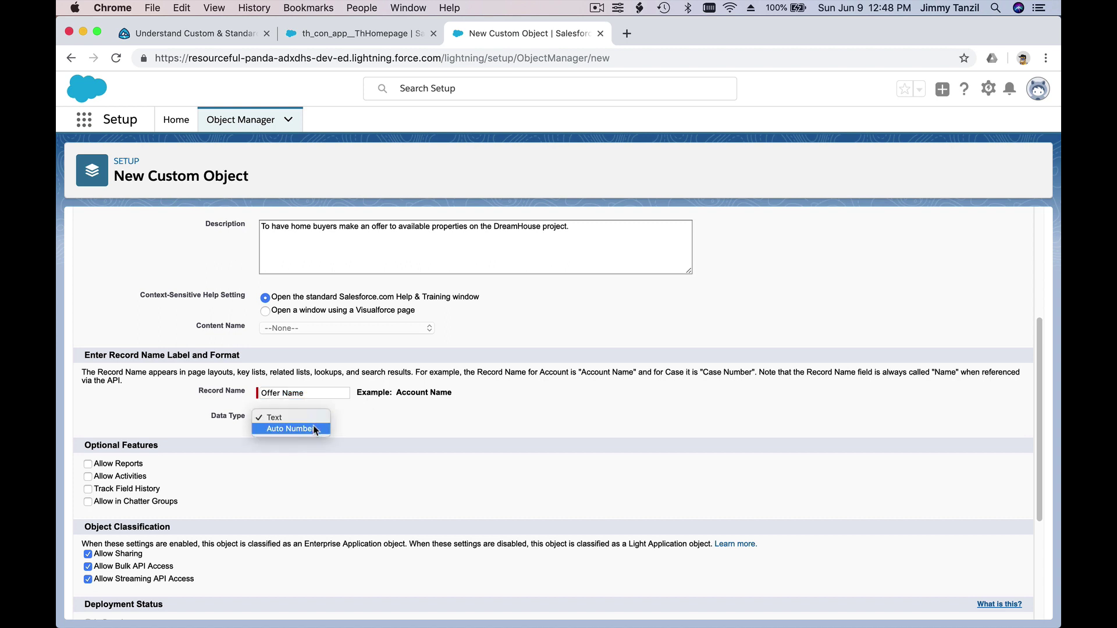
click(315, 430)
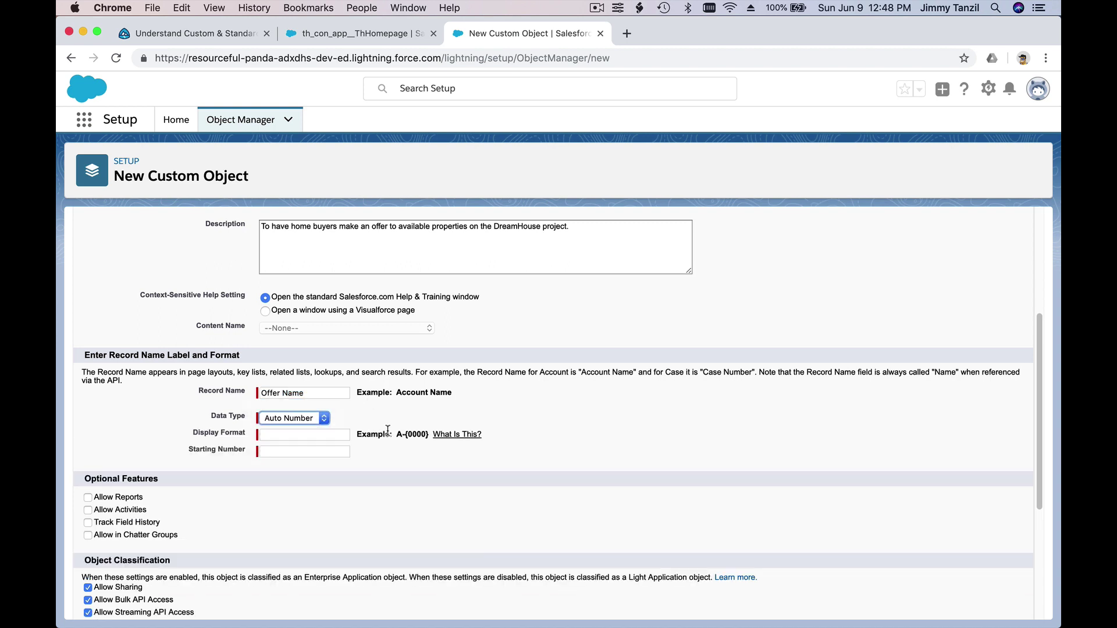
click(421, 420)
click(320, 420)
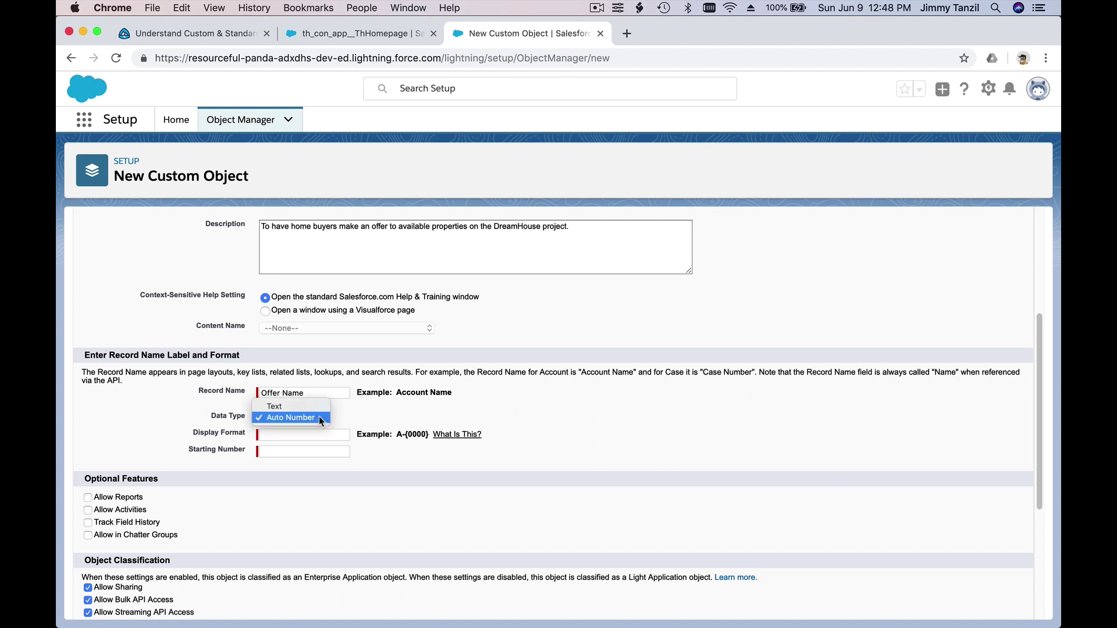
click(376, 420)
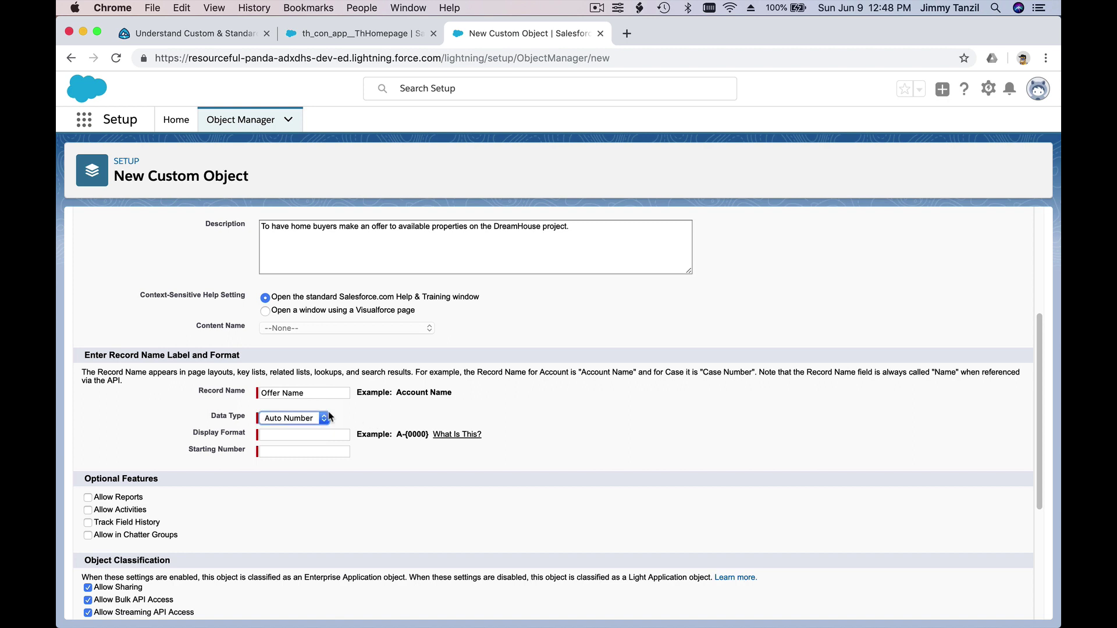
Switch the record name's data type to Text and back to Auto Number
click(352, 403)
click(318, 418)
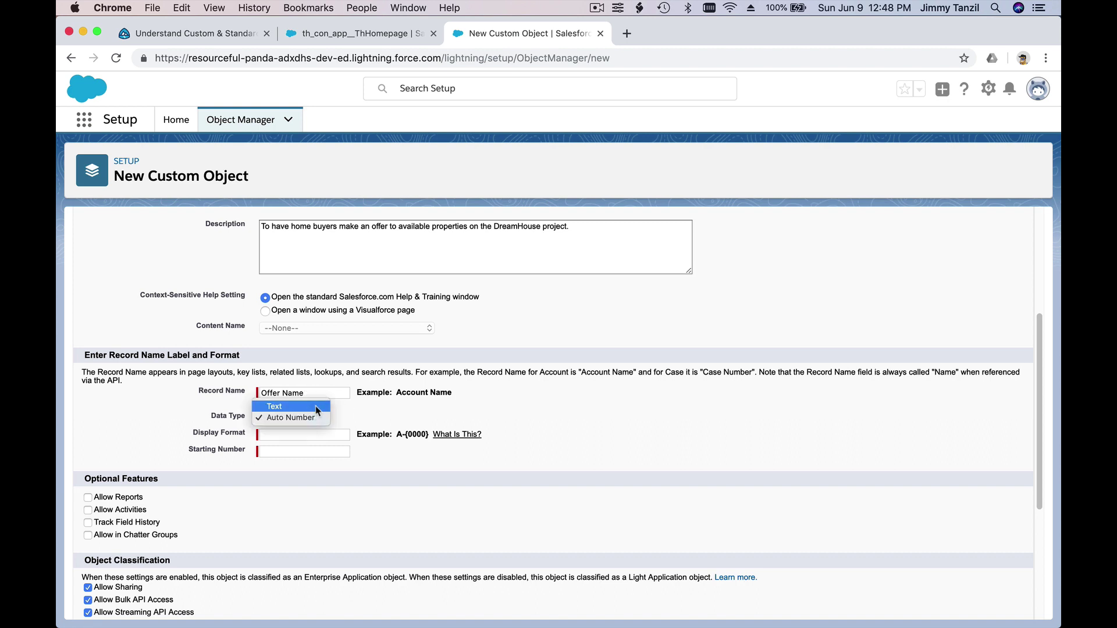
click(315, 406)
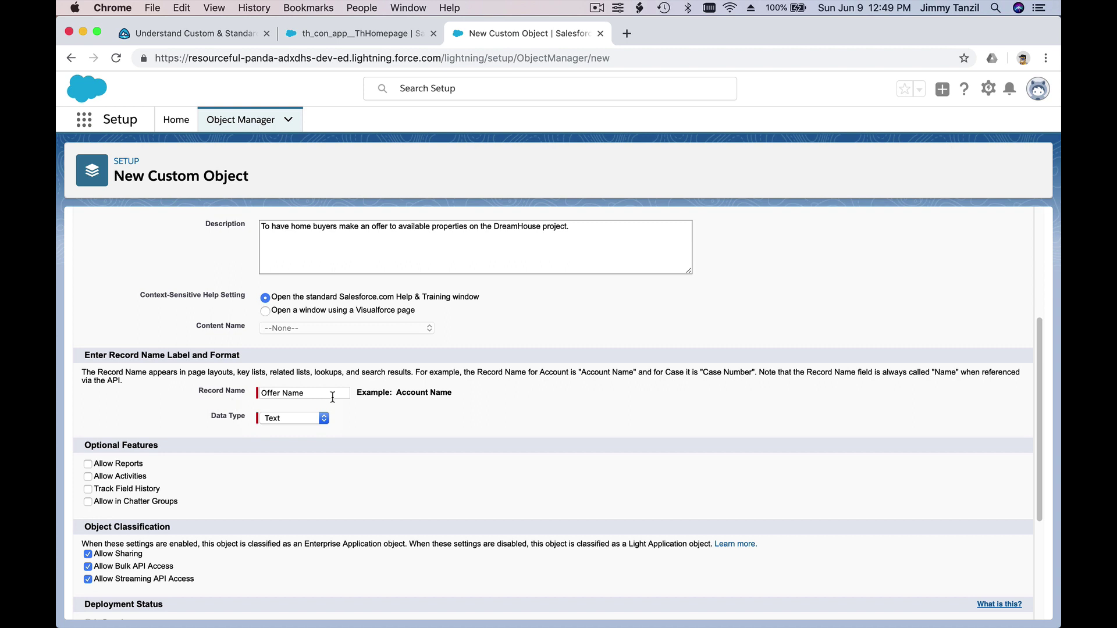
click(317, 424)
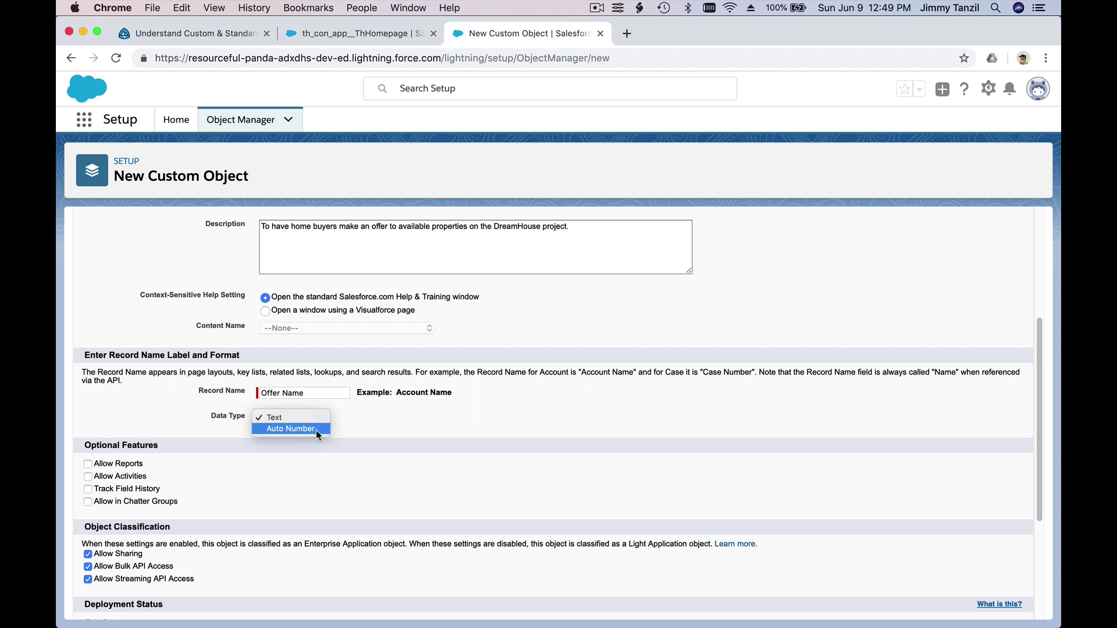
click(316, 430)
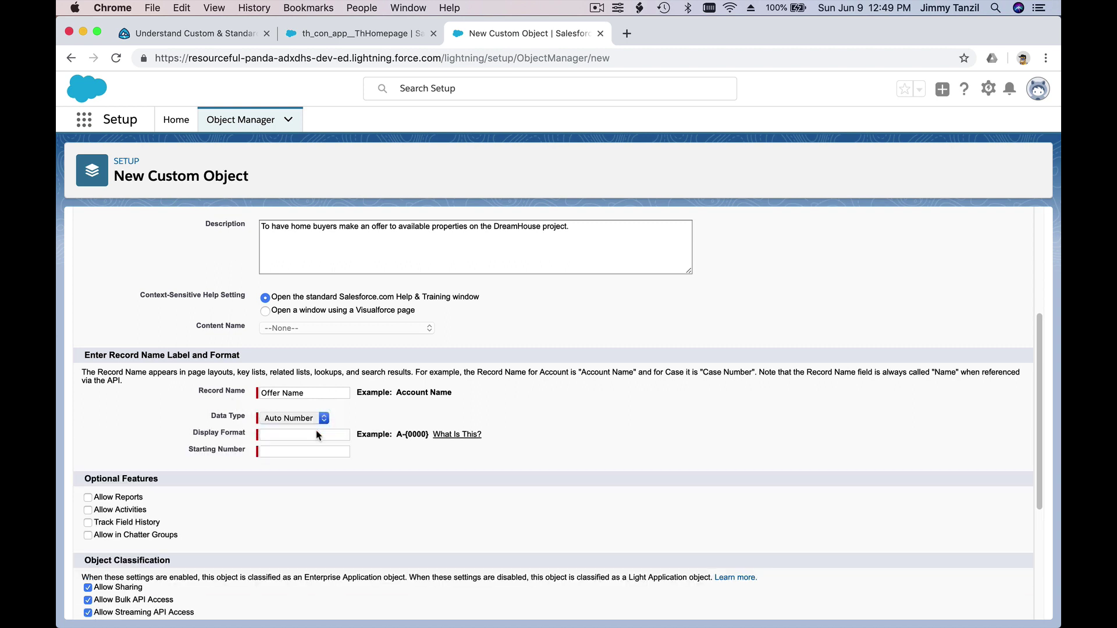
Check the display format in the challenge and set the record name's Display Format to OF-{0000}
click(280, 437)
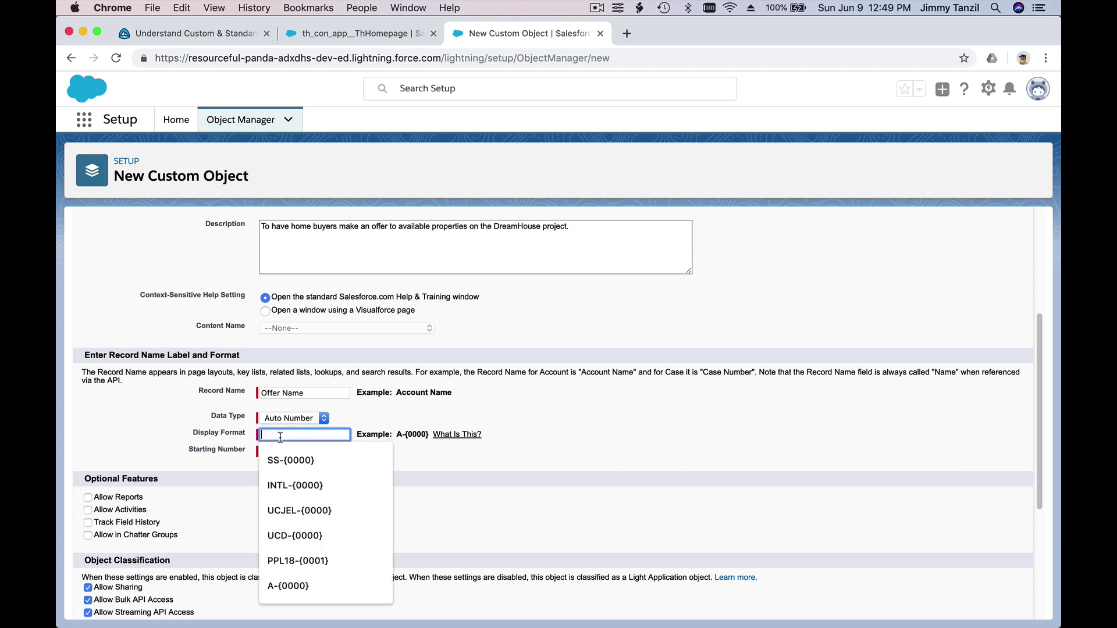
text(OF-{)
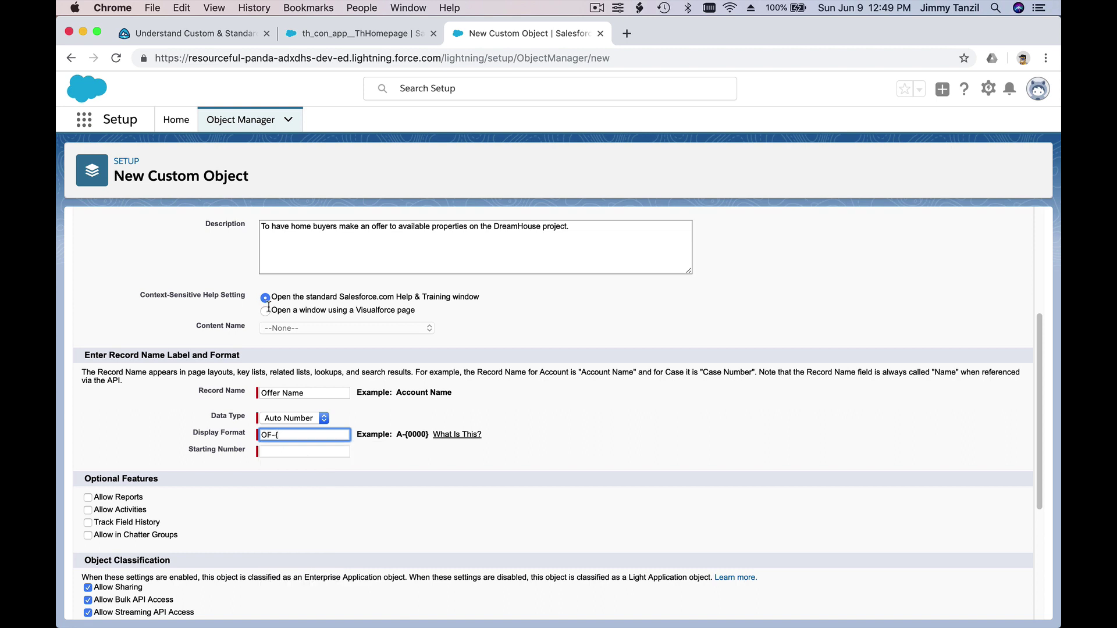
click(228, 41)
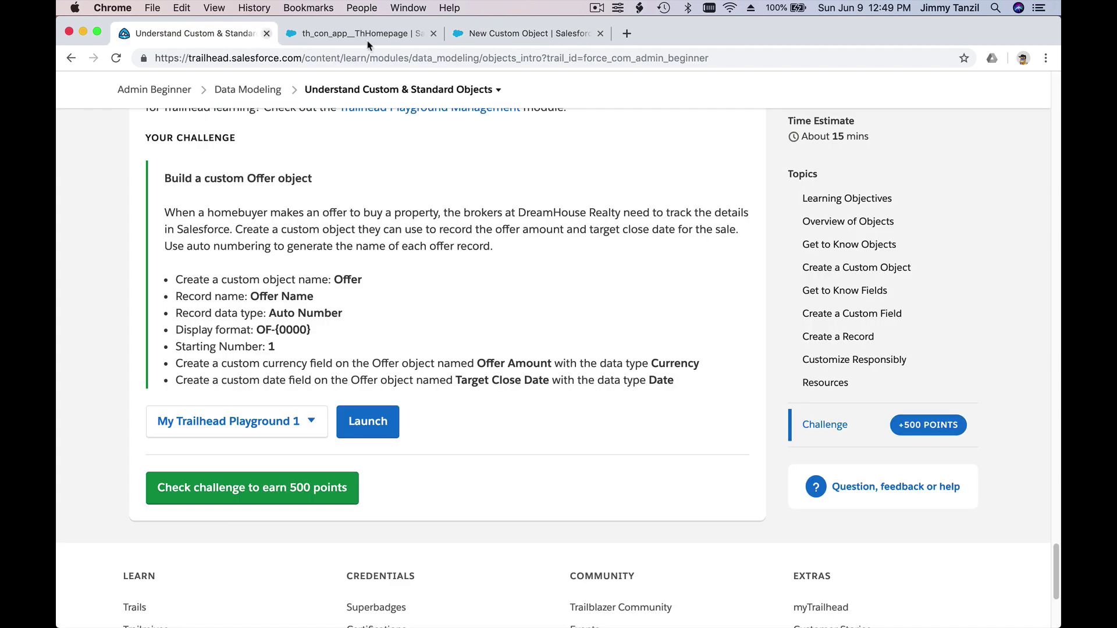
click(501, 33)
text(-{)
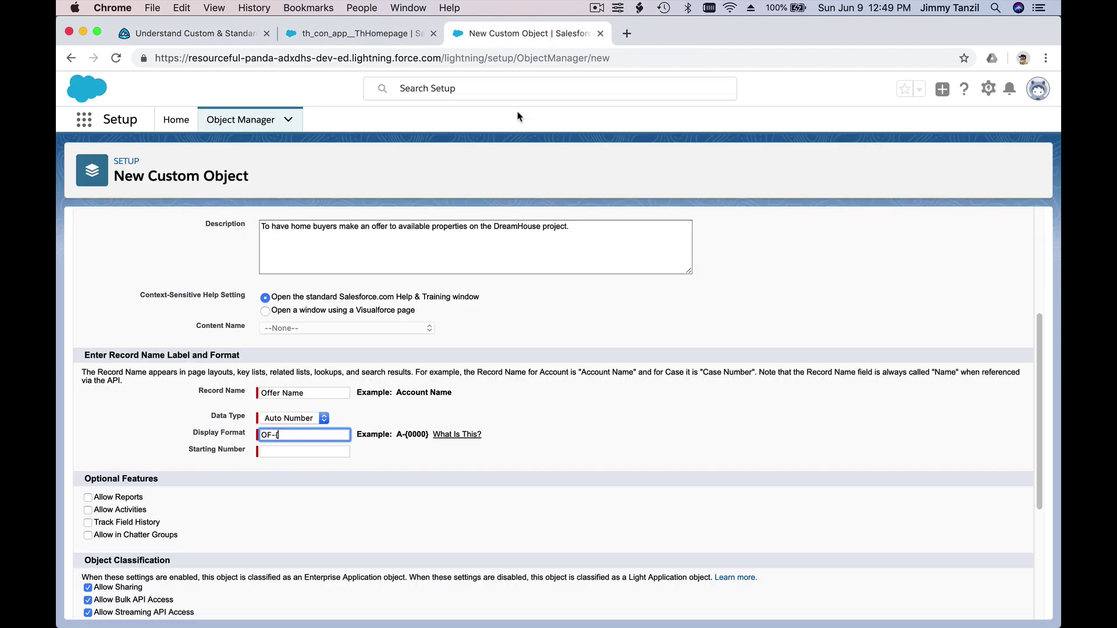
text(0000})
click(347, 420)
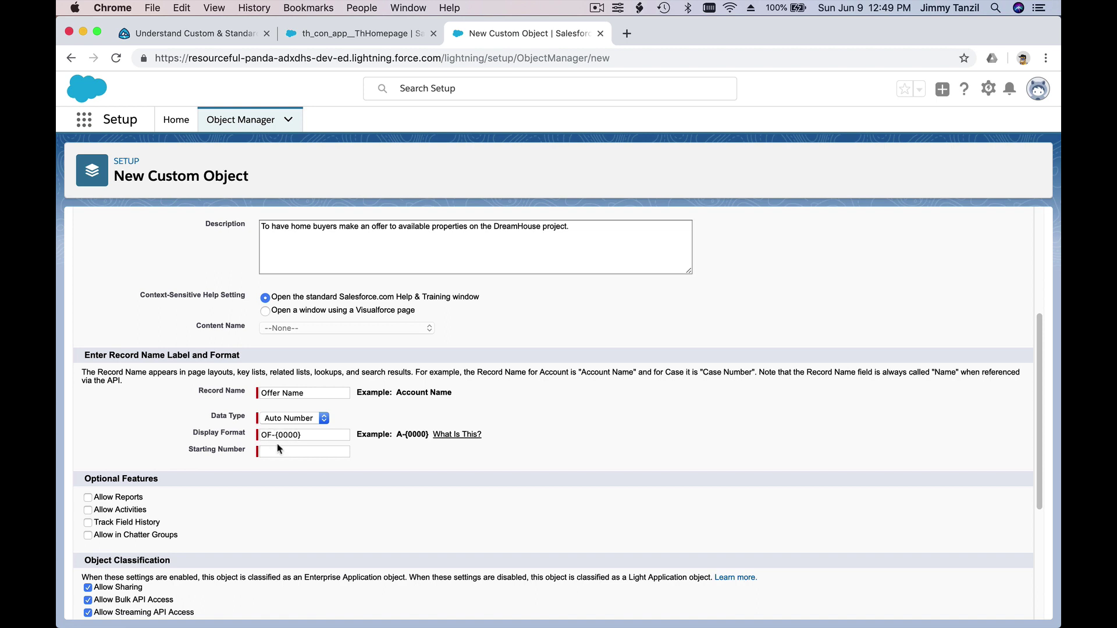
Check the starting number in the challenge and set the record name's Starting Number to 1
click(223, 41)
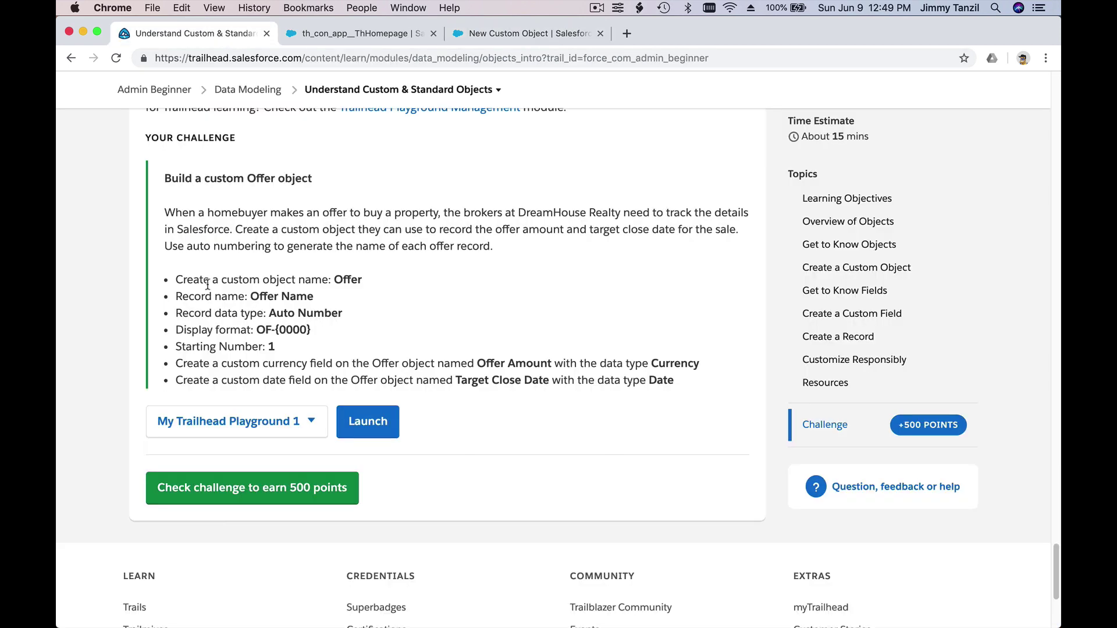
click(486, 33)
click(305, 452)
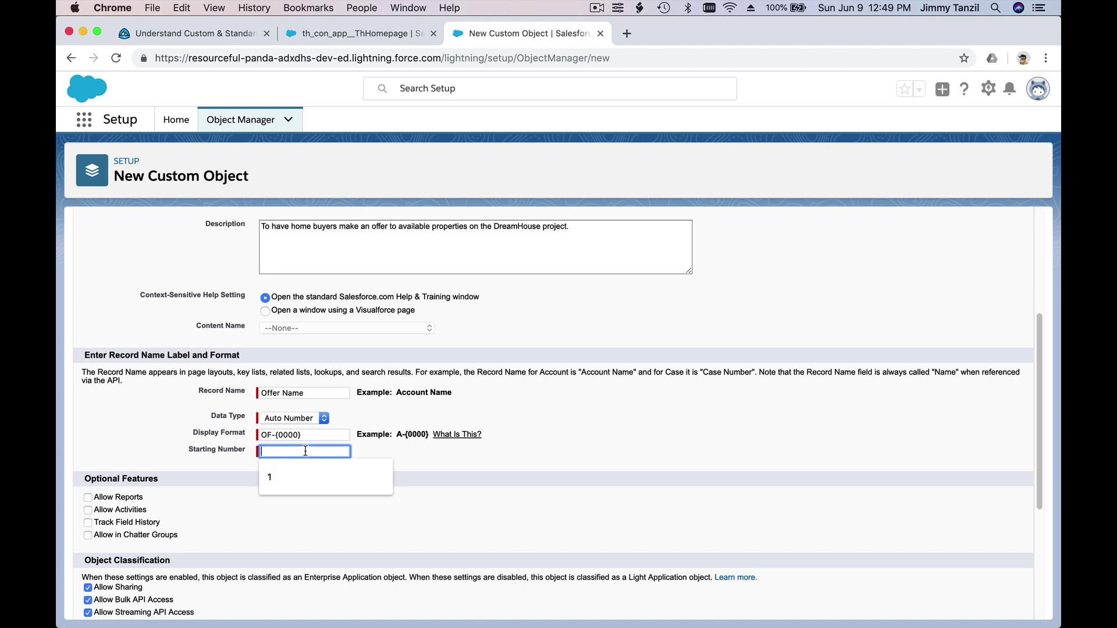
text(1)
click(399, 465)
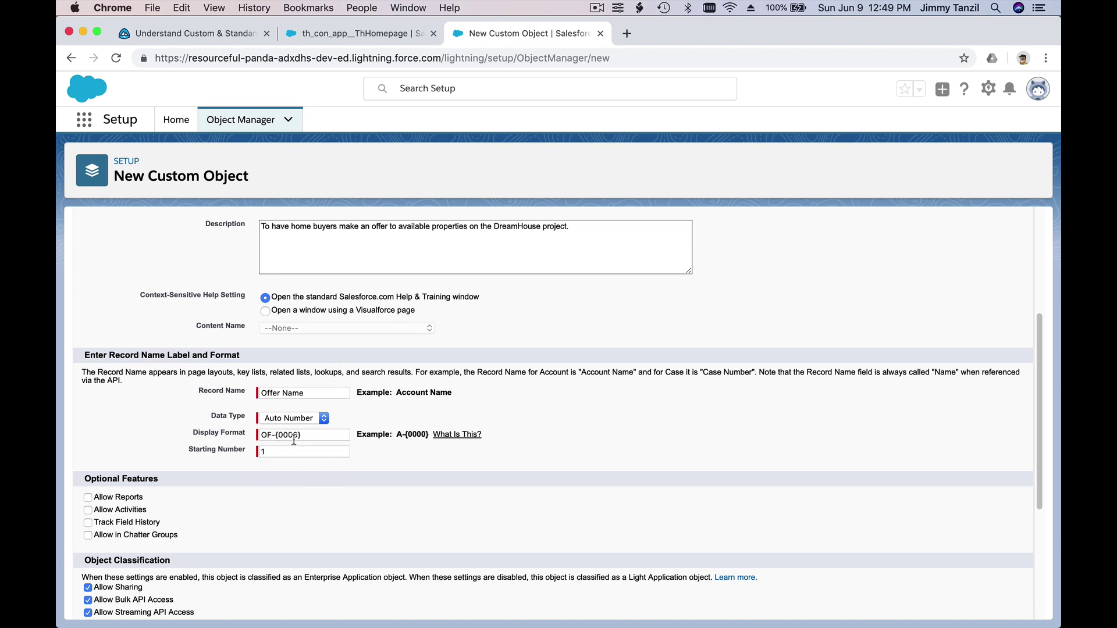
Extend the record name's Starting Number to 1000
click(278, 452)
text(000)
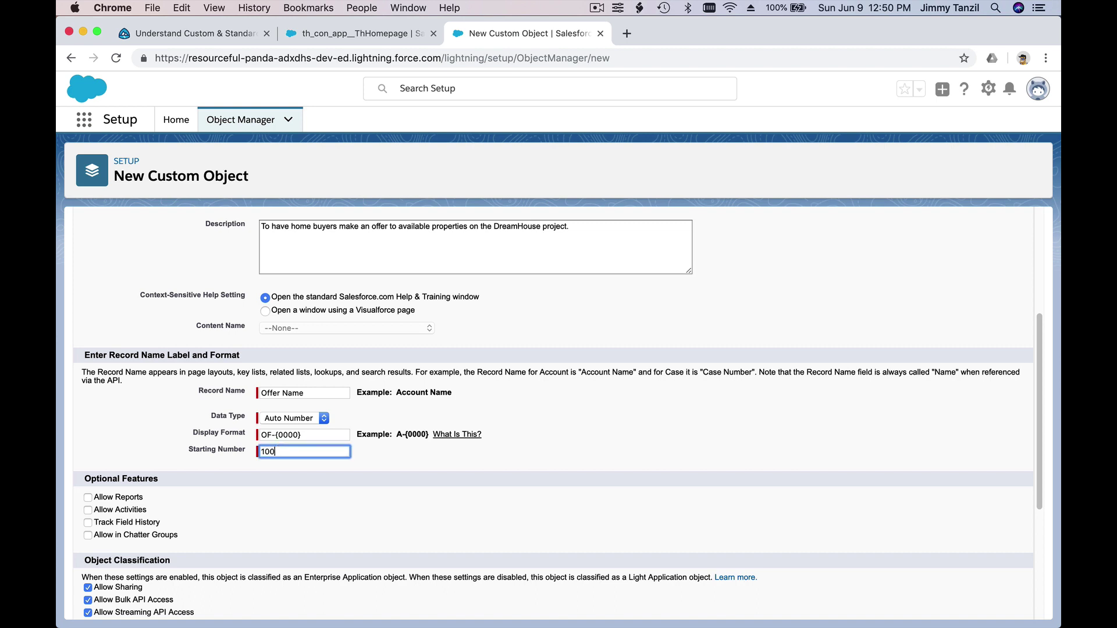
click(324, 464)
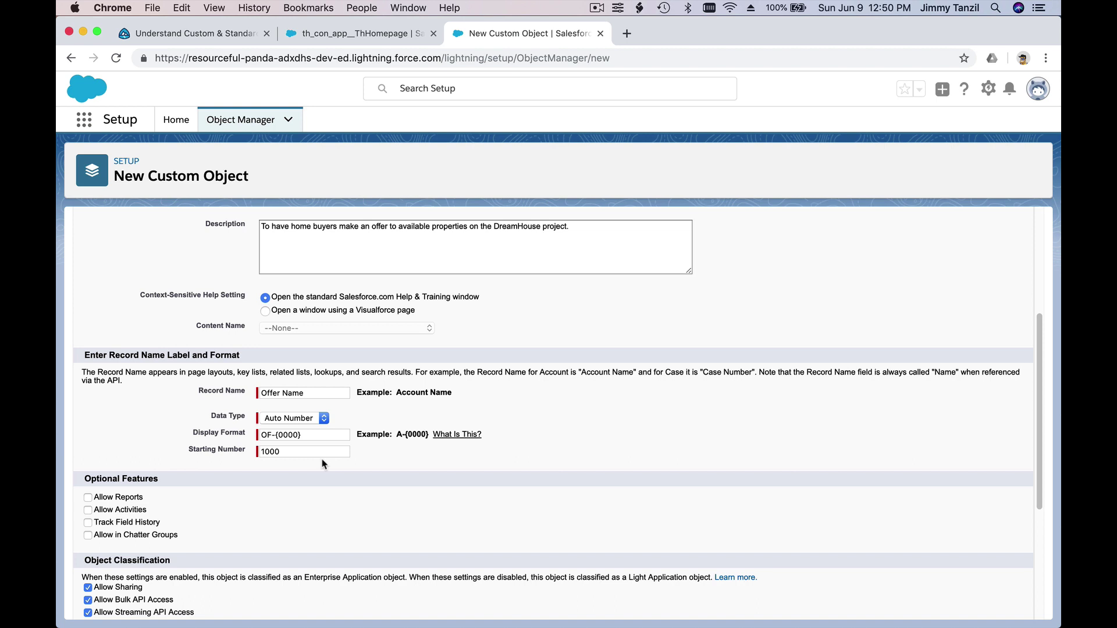
click(270, 451)
click(282, 463)
Enable the optional features Allow Reports, Allow Activities, Track Field History and Allow in Chatter Groups for the new object
scroll(310, 452, down, 3)
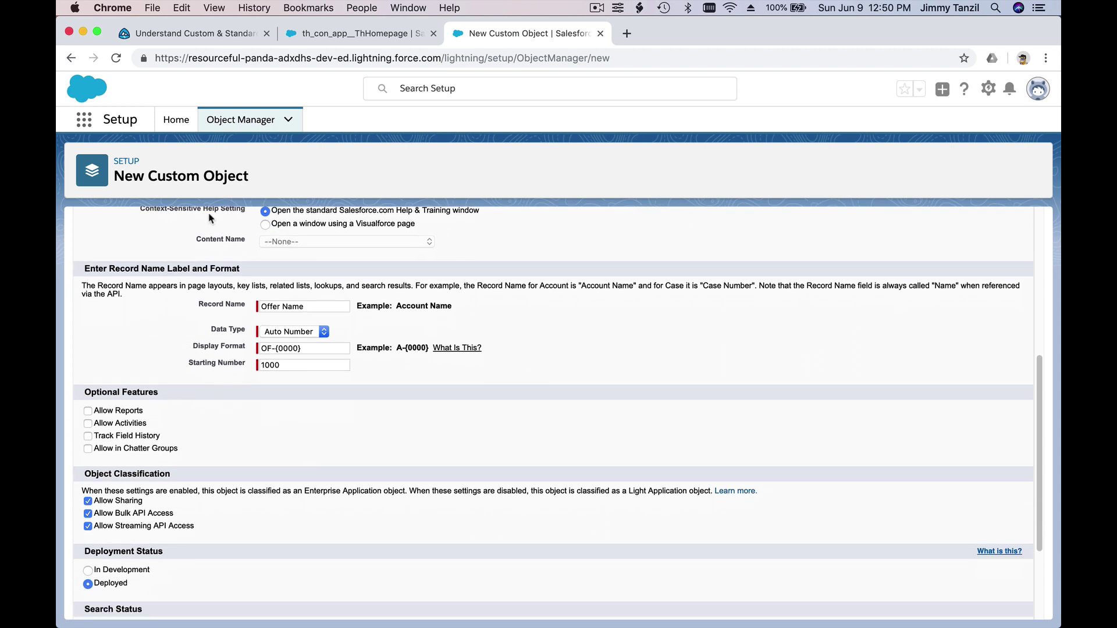
click(88, 411)
click(88, 423)
click(88, 436)
click(87, 448)
Review the challenge's requirements for the custom currency and date fields, and return to the new object's settings
scroll(304, 418, down, 1)
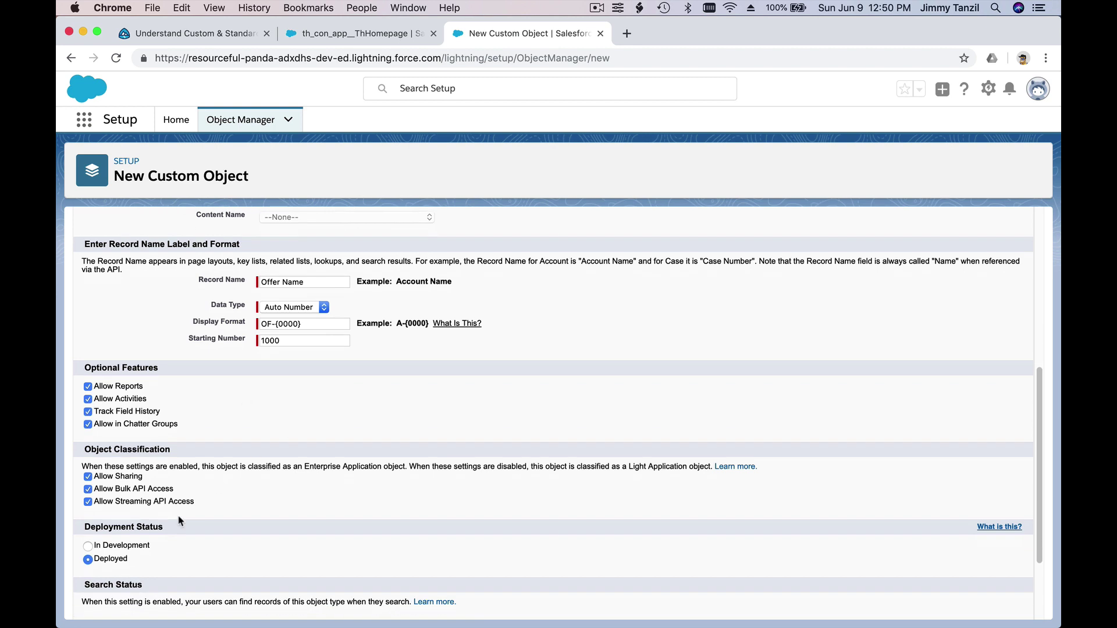
click(246, 35)
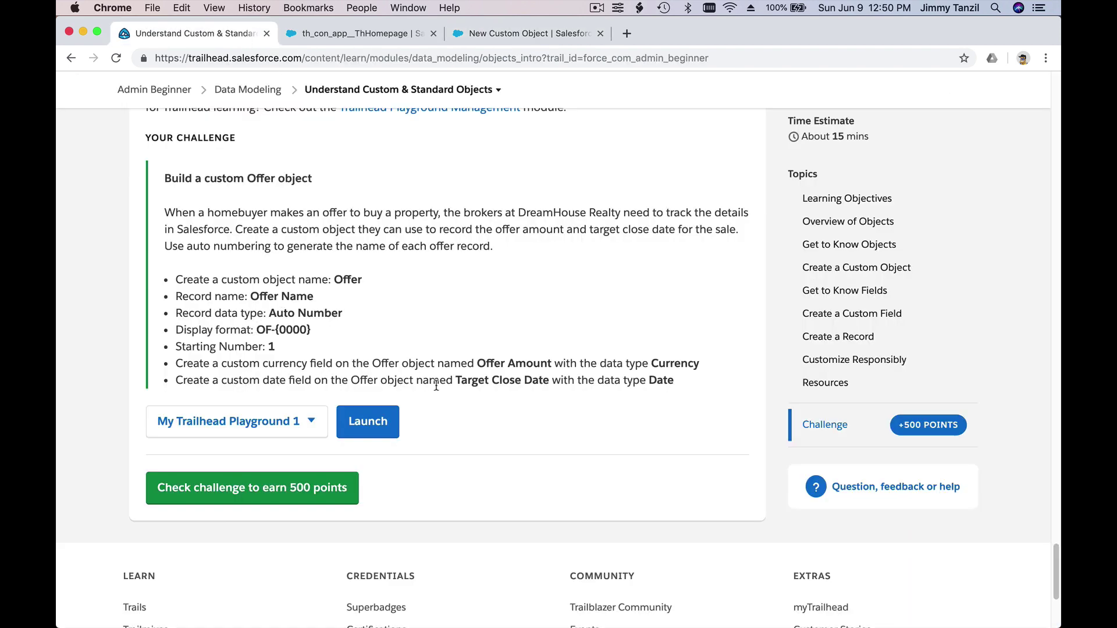
double_click(321, 363)
double_click(301, 380)
click(507, 35)
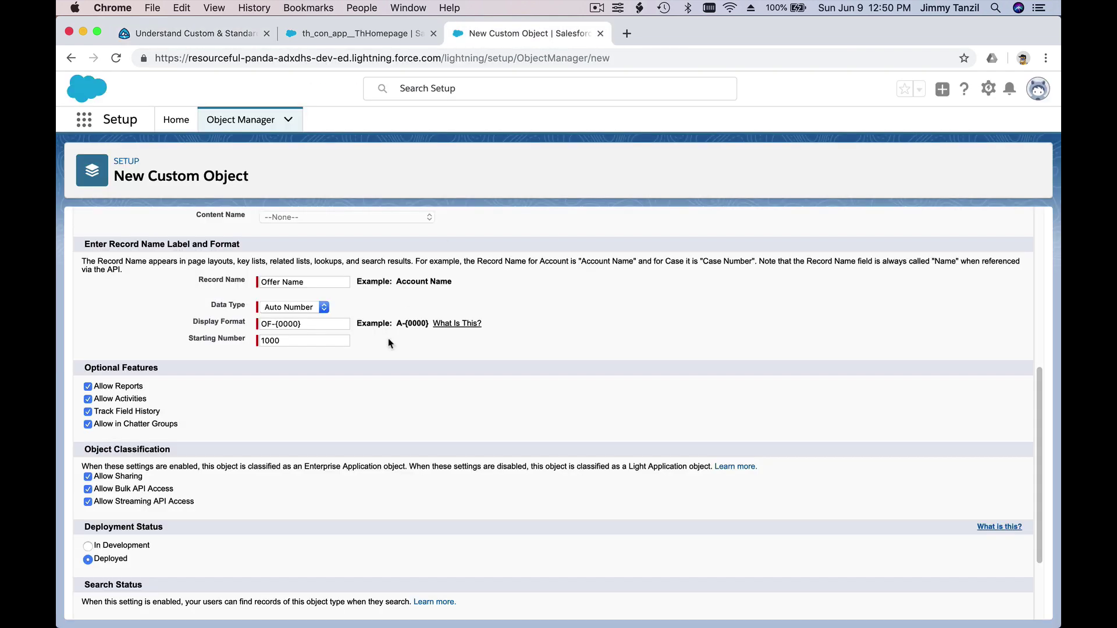
Enable Allow Search for the new object and save it
scroll(431, 392, down, 4)
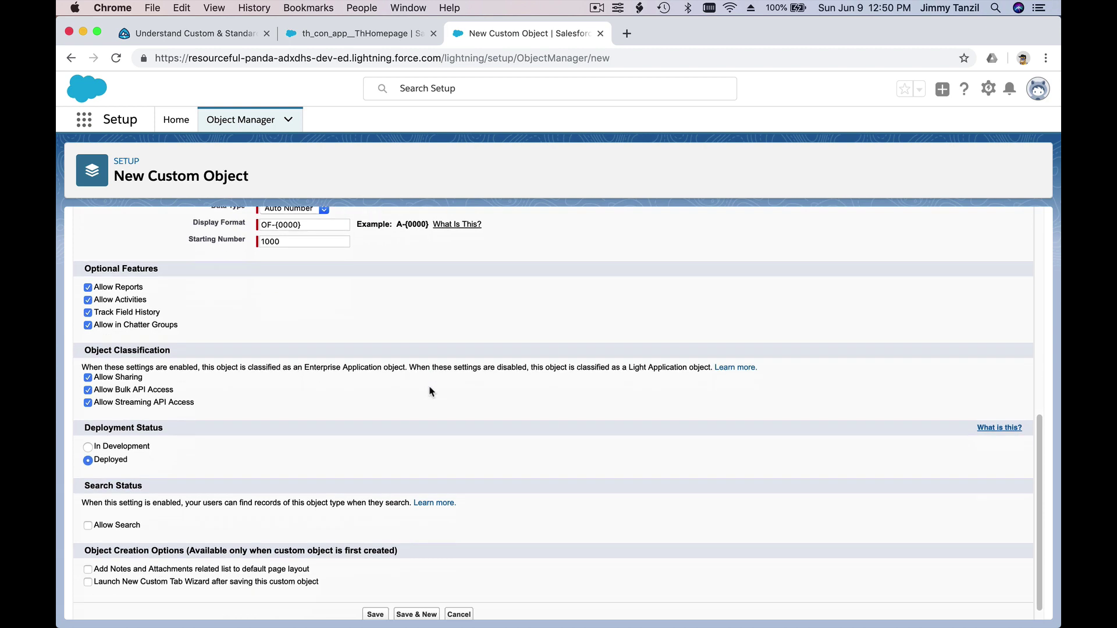
click(139, 512)
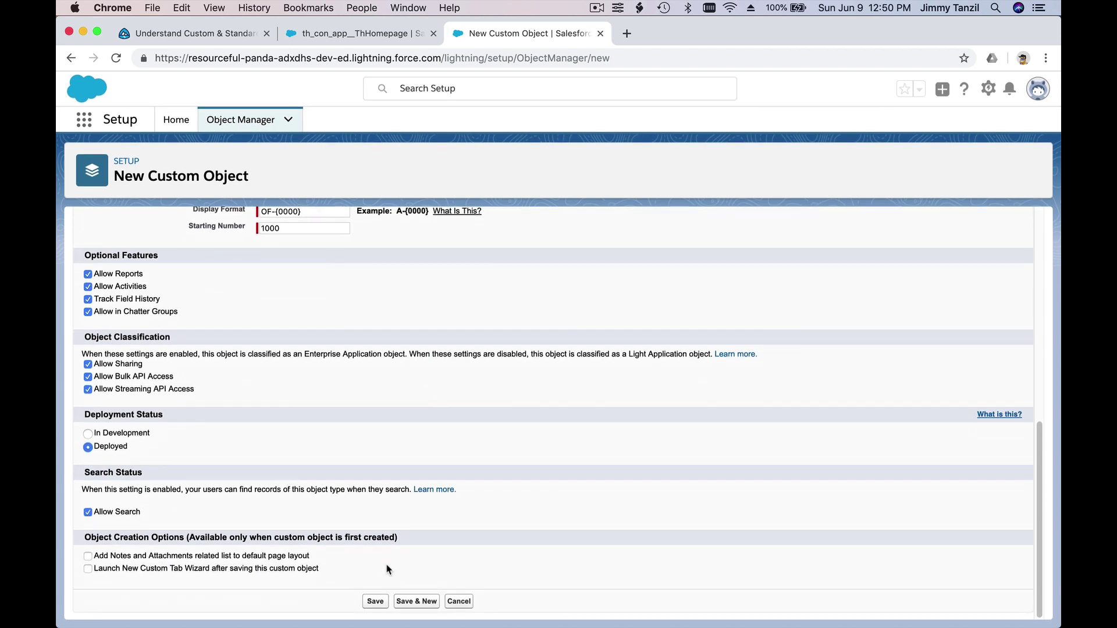
click(377, 601)
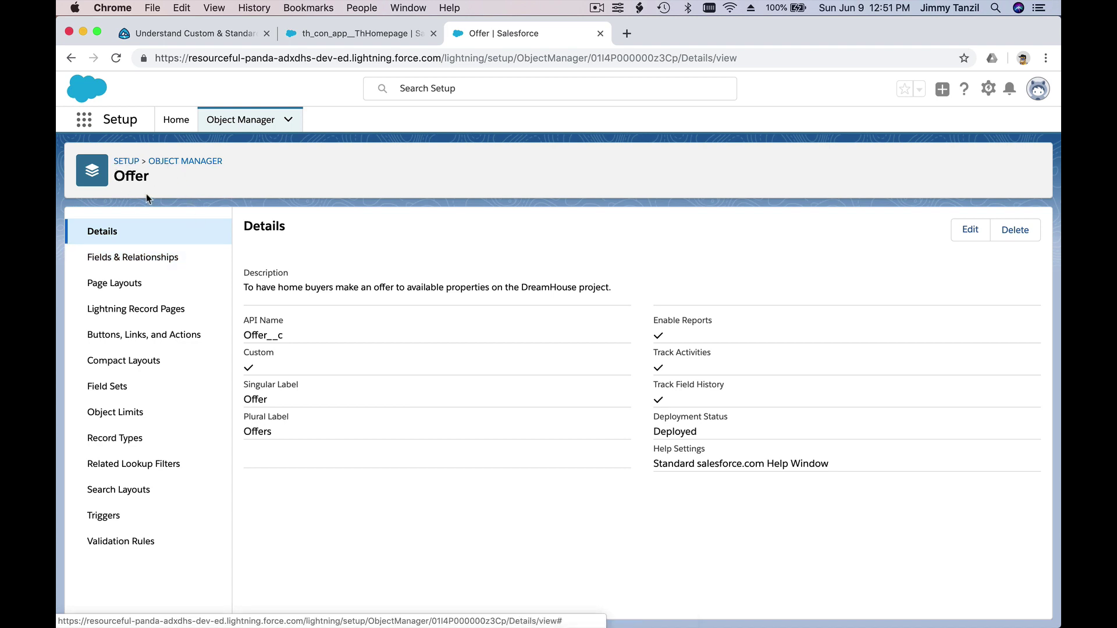
Open the Offer object's fields and relationships, and examine the name and data type the challenge requires for the currency field
click(87, 260)
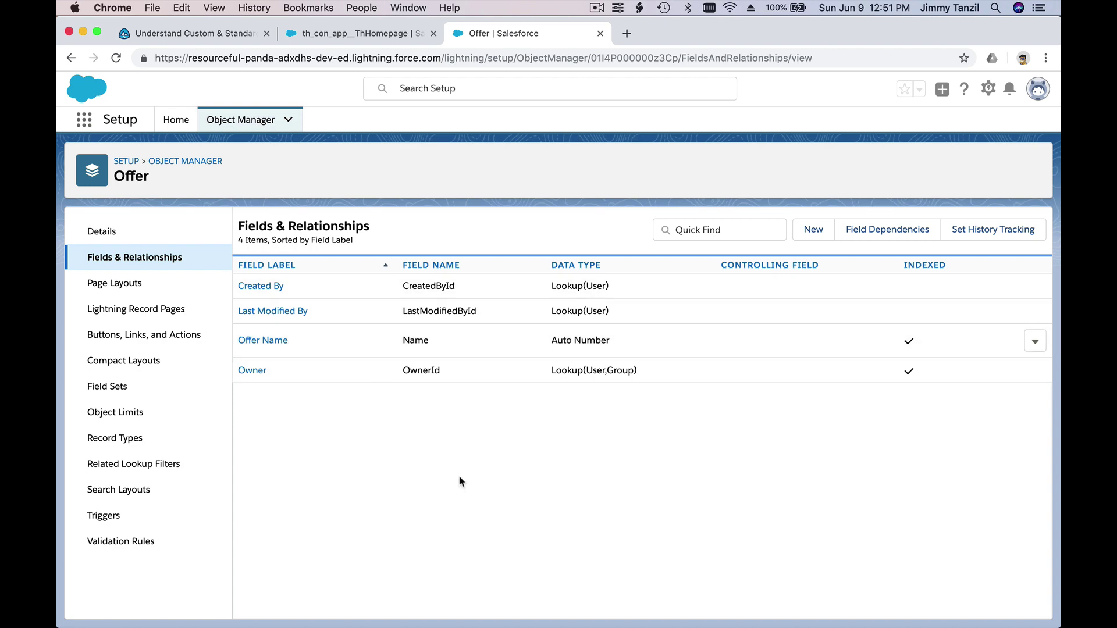
click(233, 33)
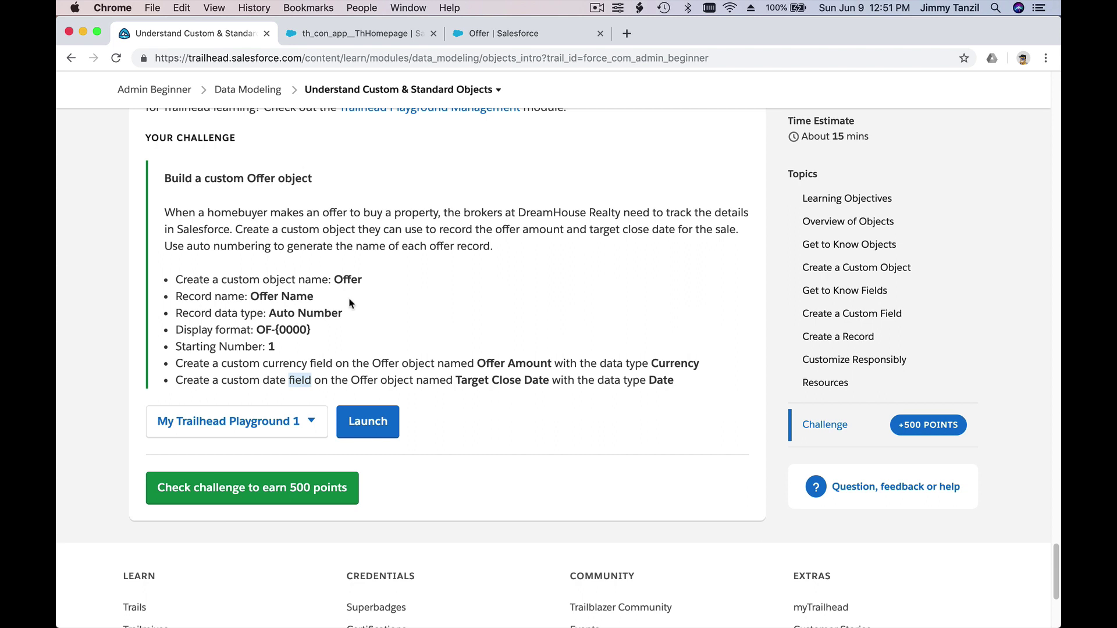
click(352, 358)
double_click(289, 364)
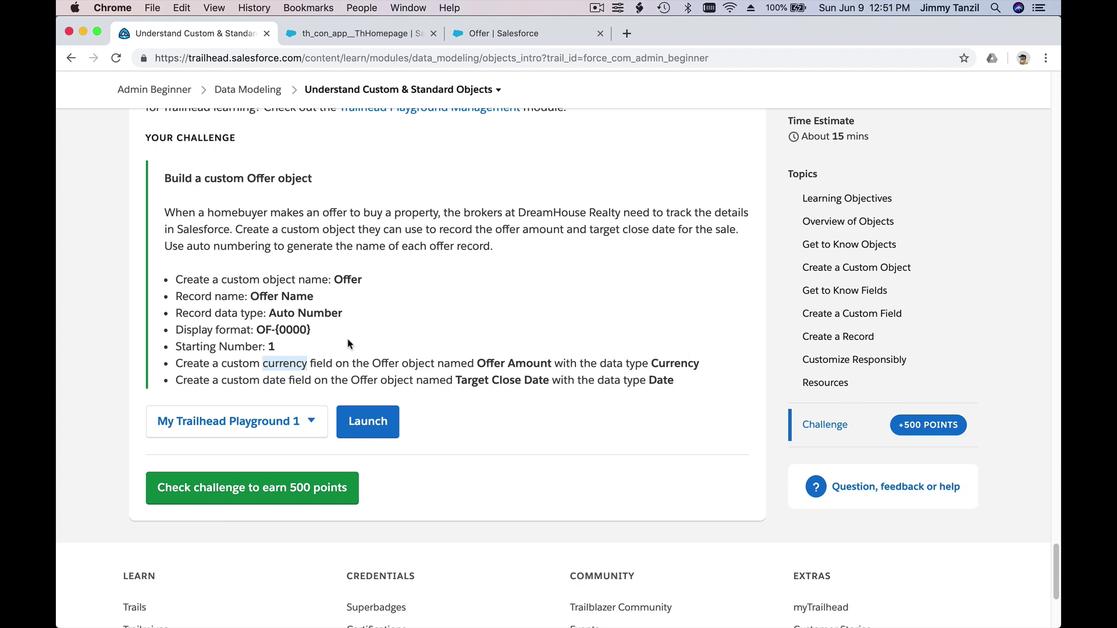
click(383, 367)
double_click(484, 359)
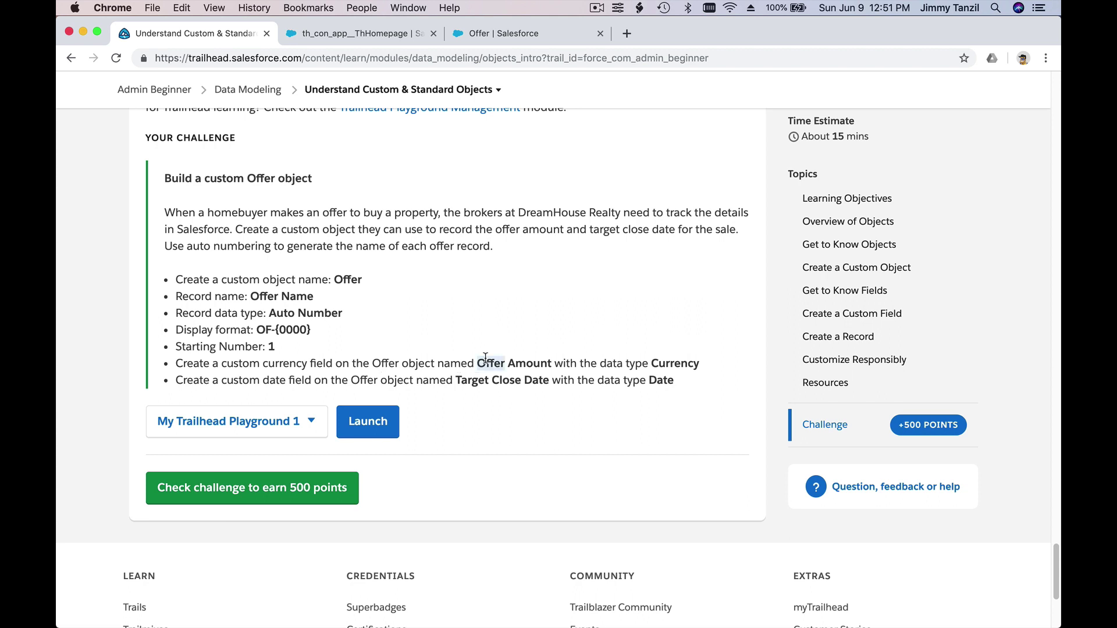
click(538, 362)
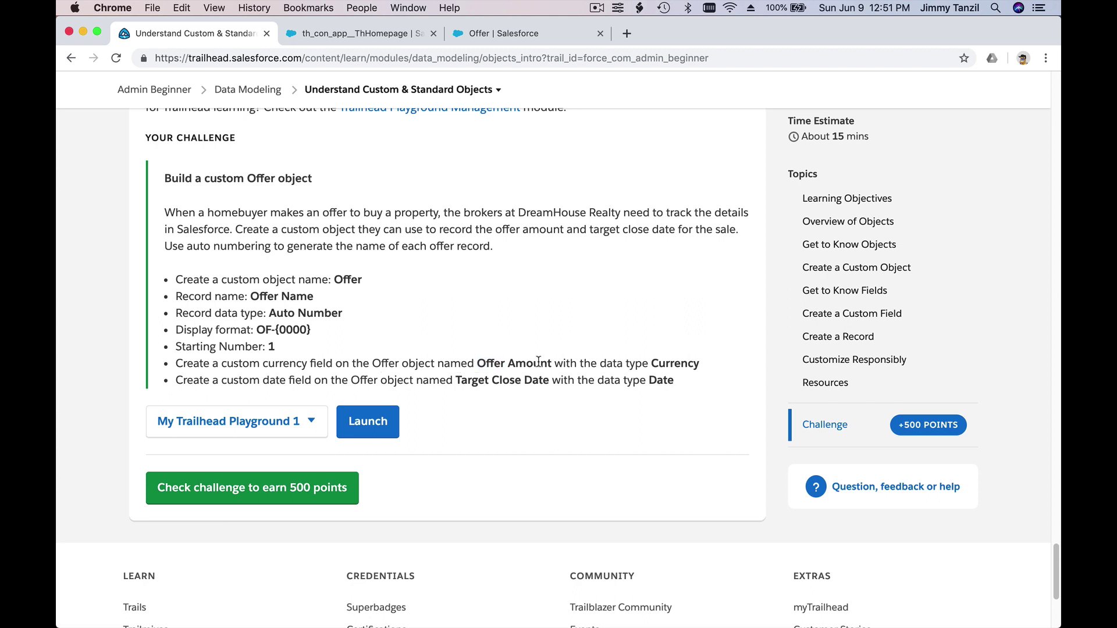
double_click(665, 366)
click(588, 357)
drag(476, 362, 552, 367)
click(526, 312)
click(483, 35)
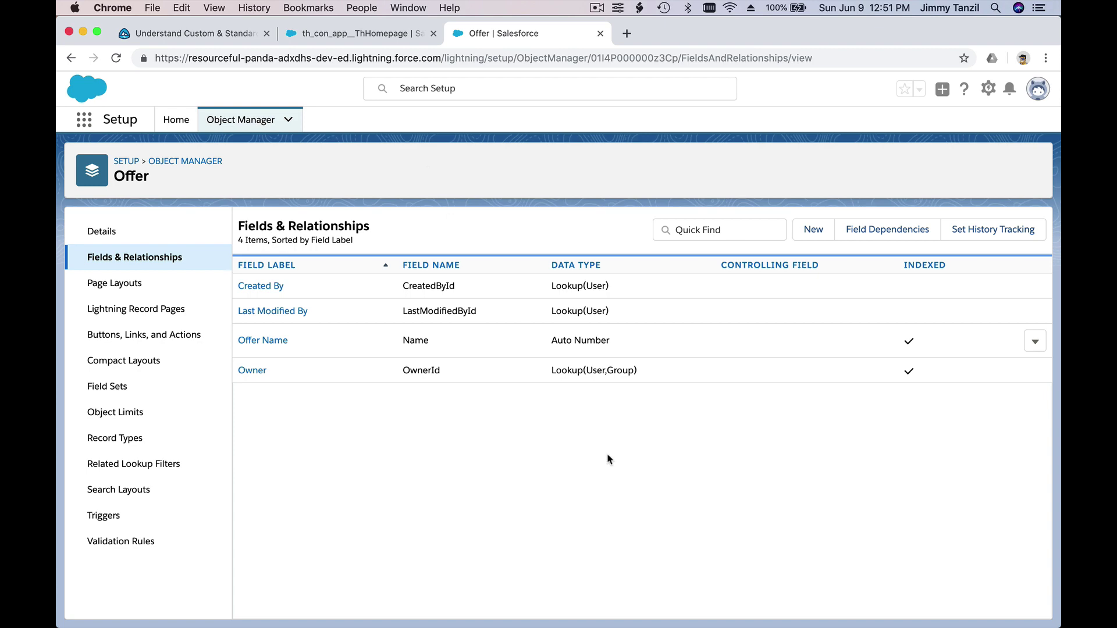
Start a new custom field on the Offer object with the data type Currency and proceed to its details
click(813, 229)
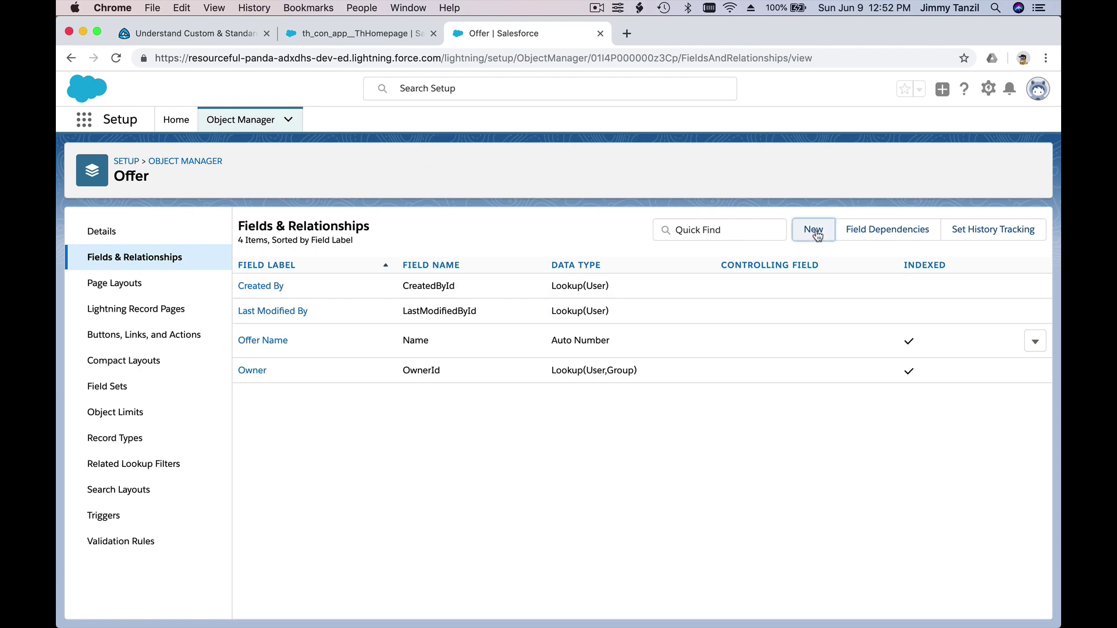
scroll(435, 349, down, 2)
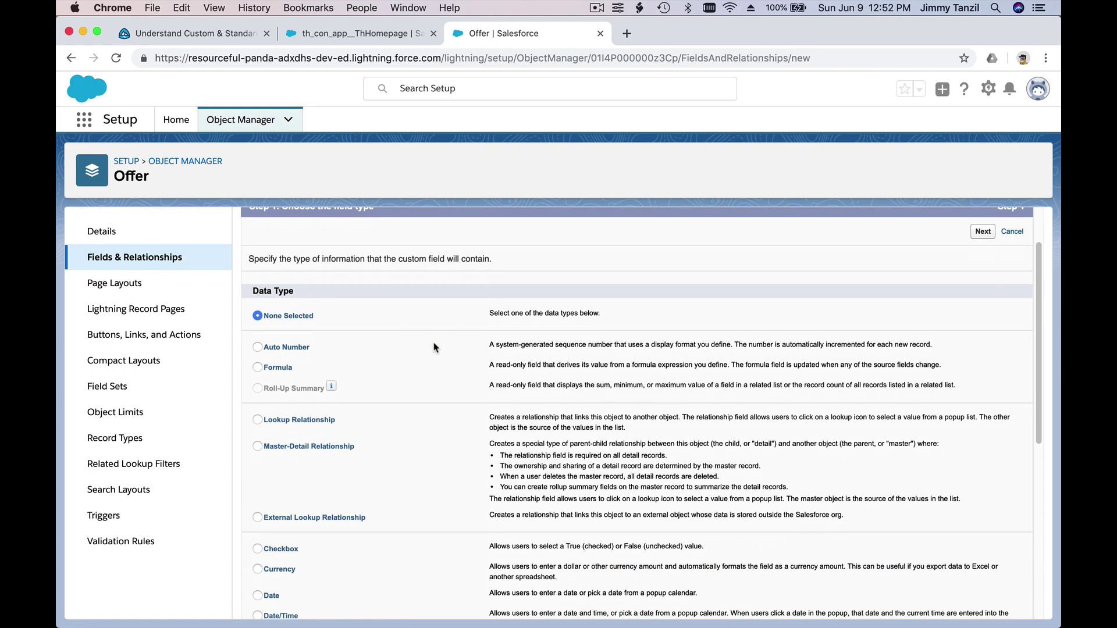
scroll(434, 348, down, 4)
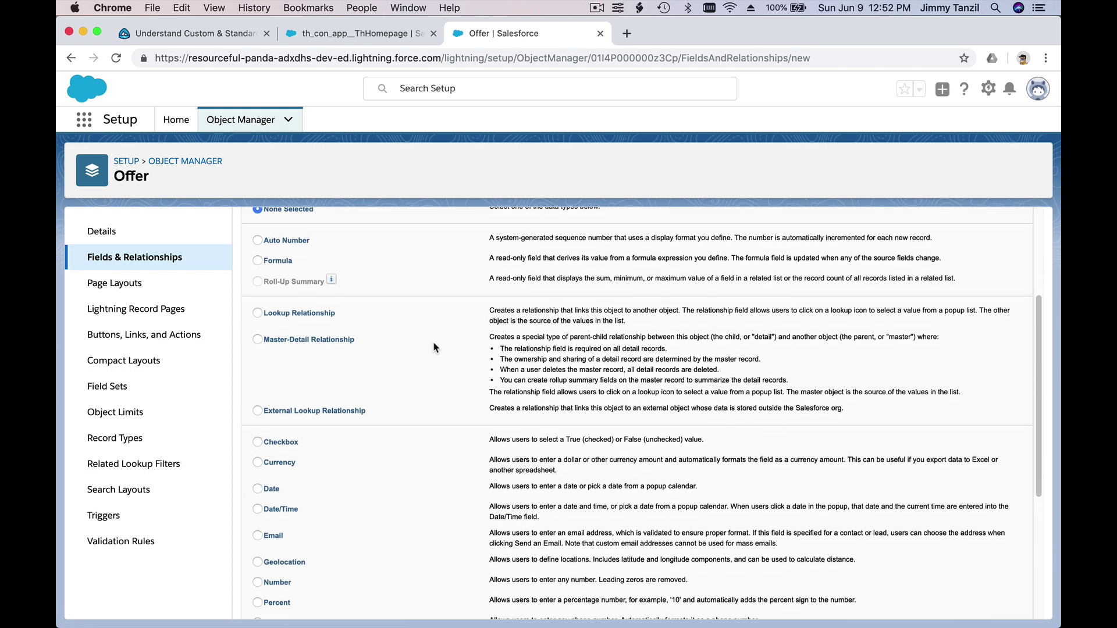
scroll(433, 347, down, 1)
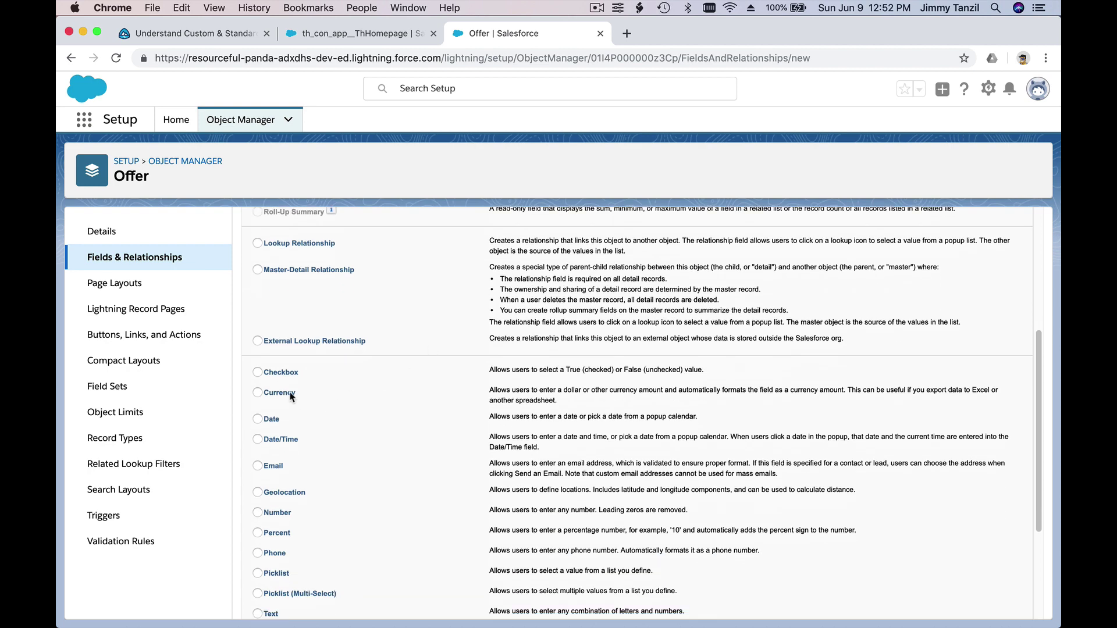
click(290, 394)
scroll(352, 386, down, 5)
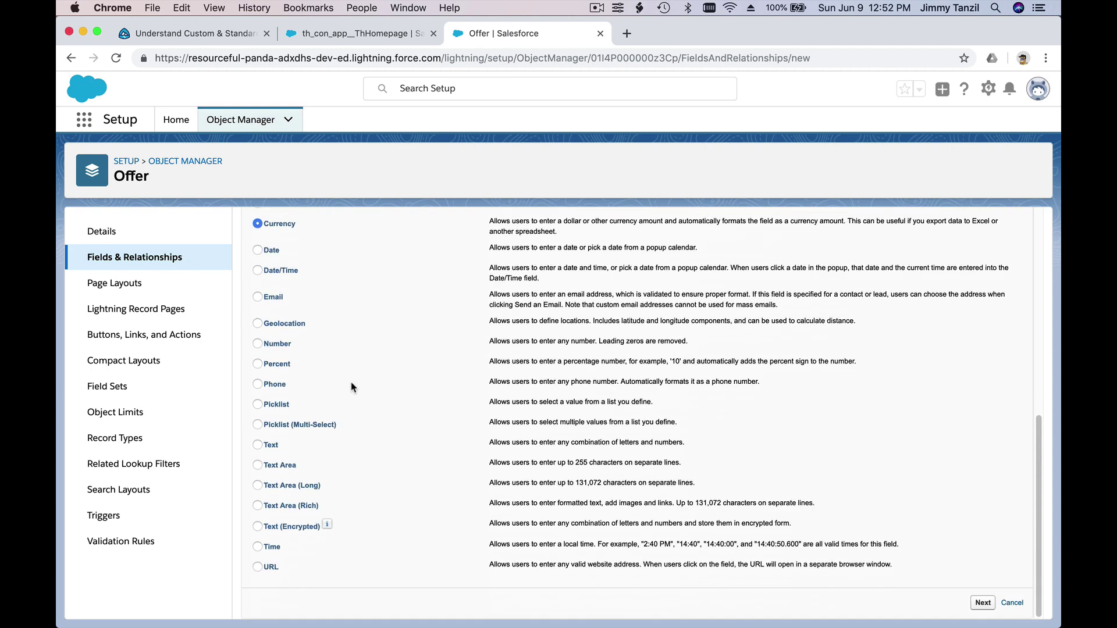
click(982, 602)
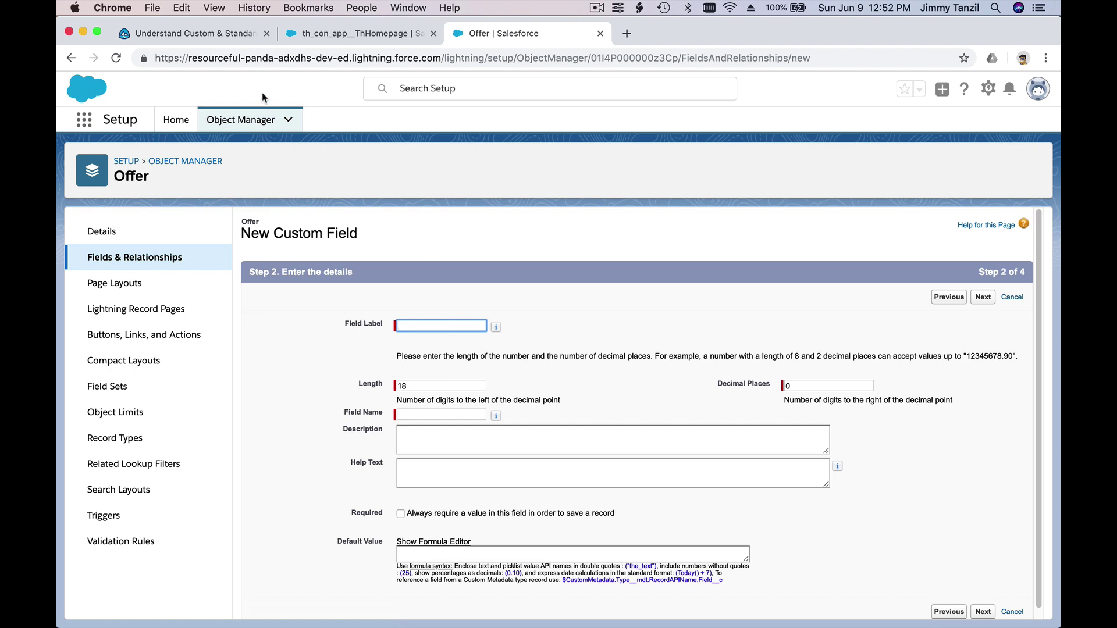
Check the currency field's name in the challenge and label the new currency field Offer Amount
click(219, 41)
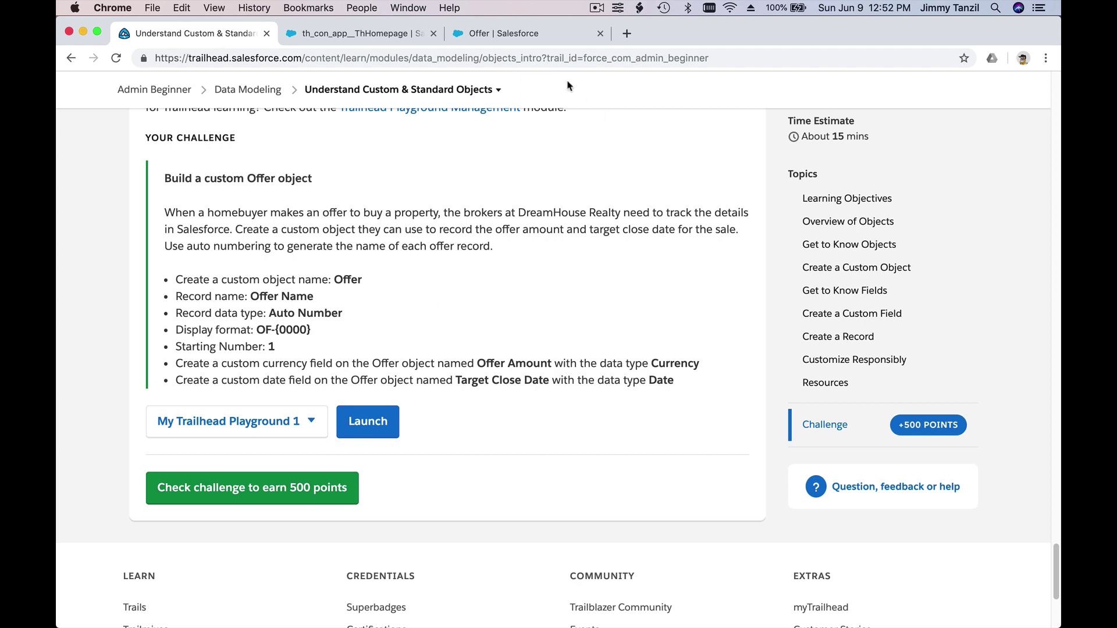
drag(475, 364, 554, 364)
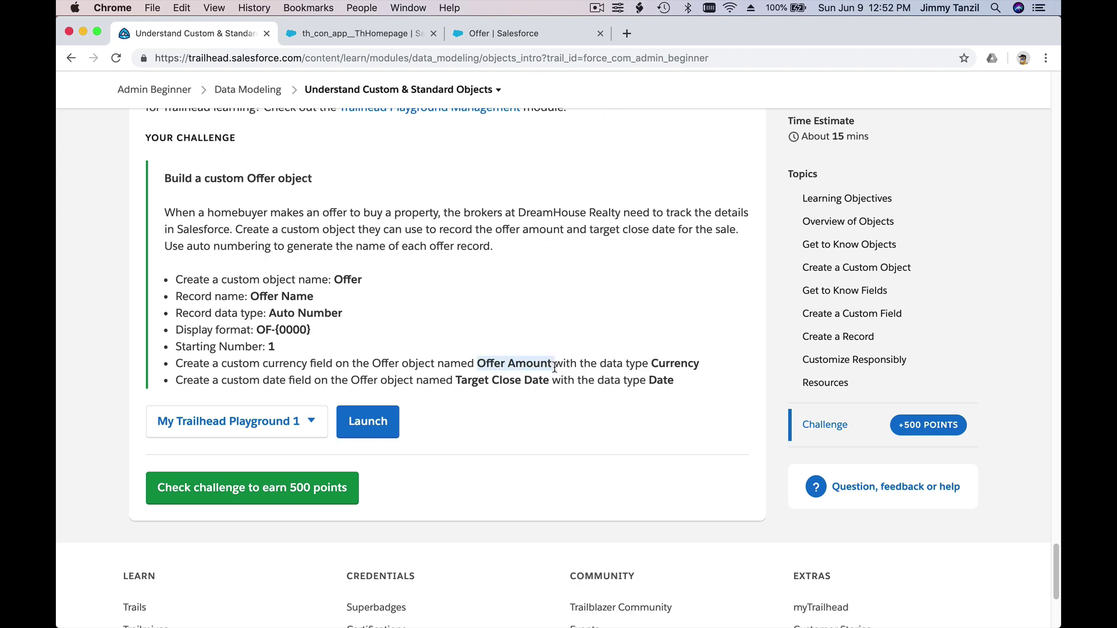
click(503, 35)
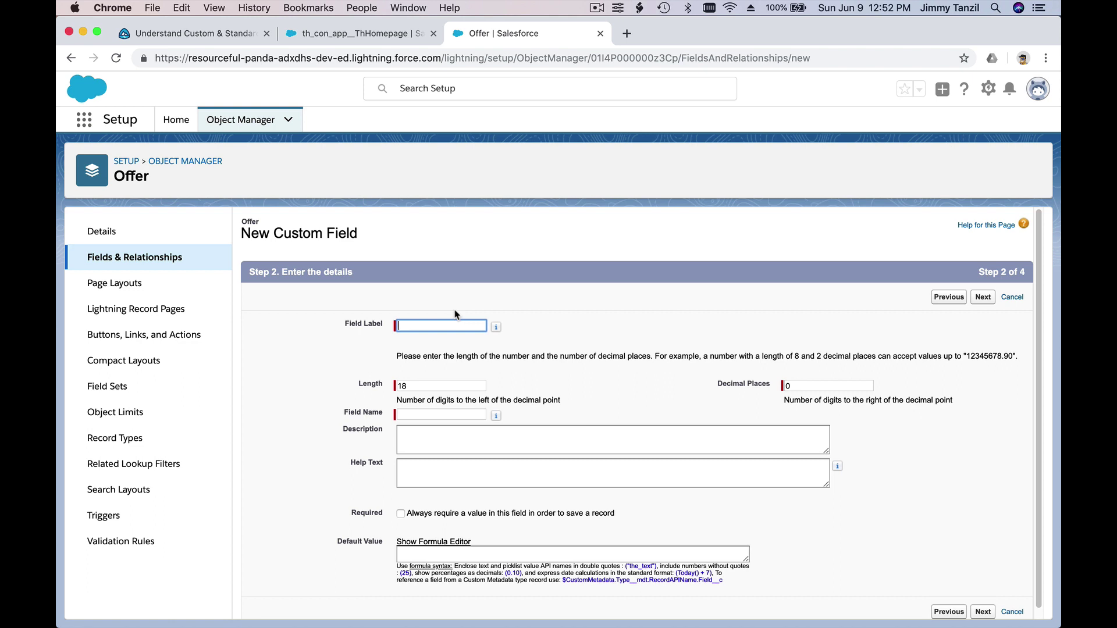
text(Offer Amount)
key(Tab)
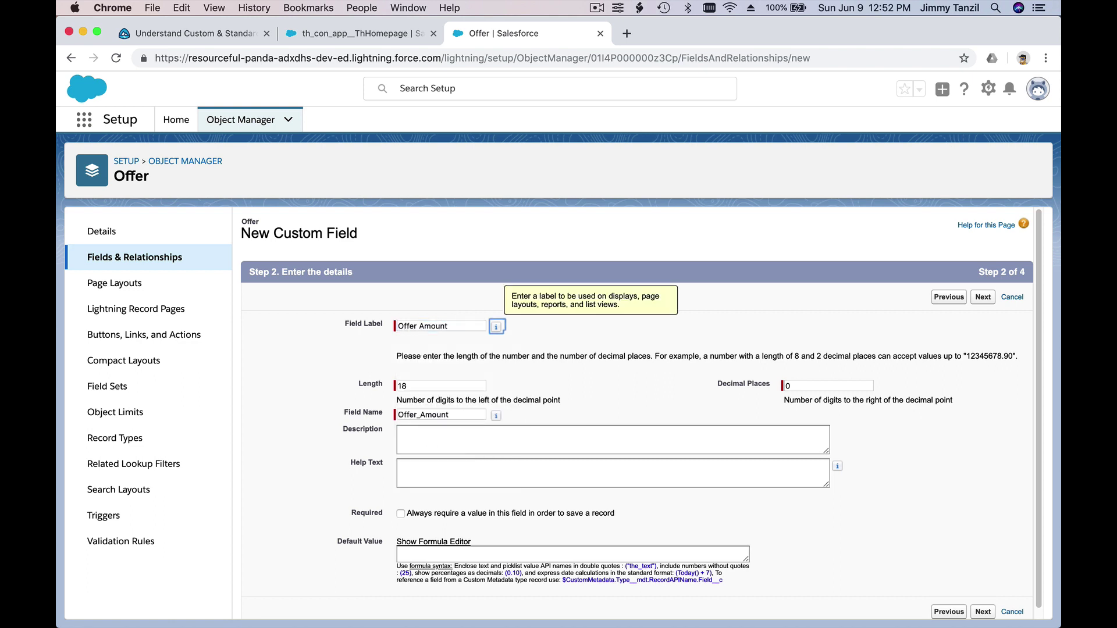
Set the Offer Amount field's length to 16 and its decimal places to 2
double_click(418, 389)
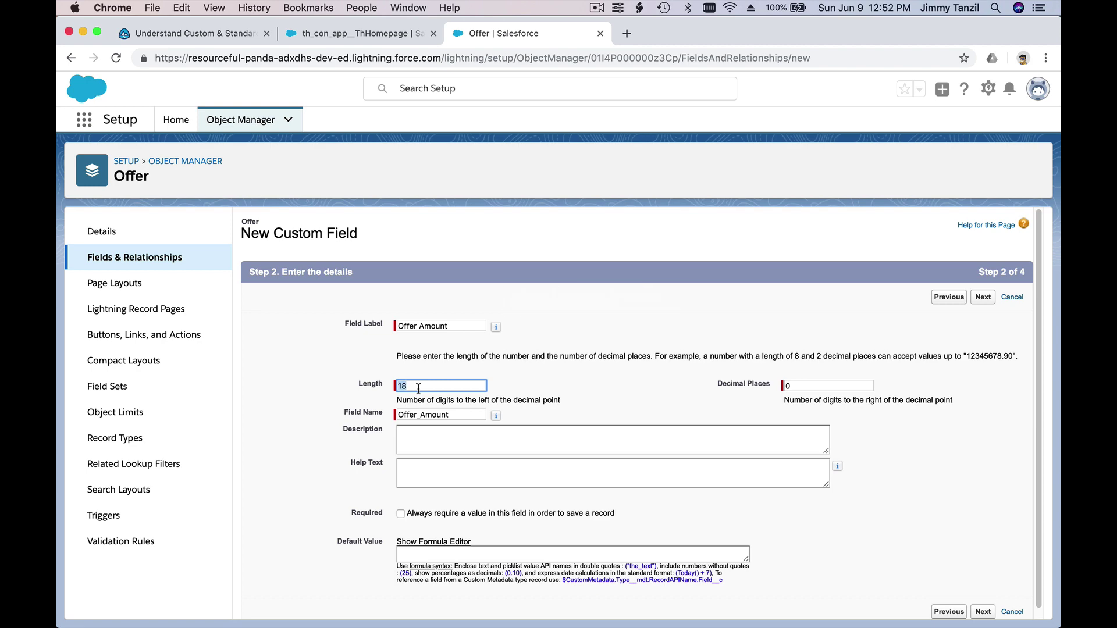
click(228, 36)
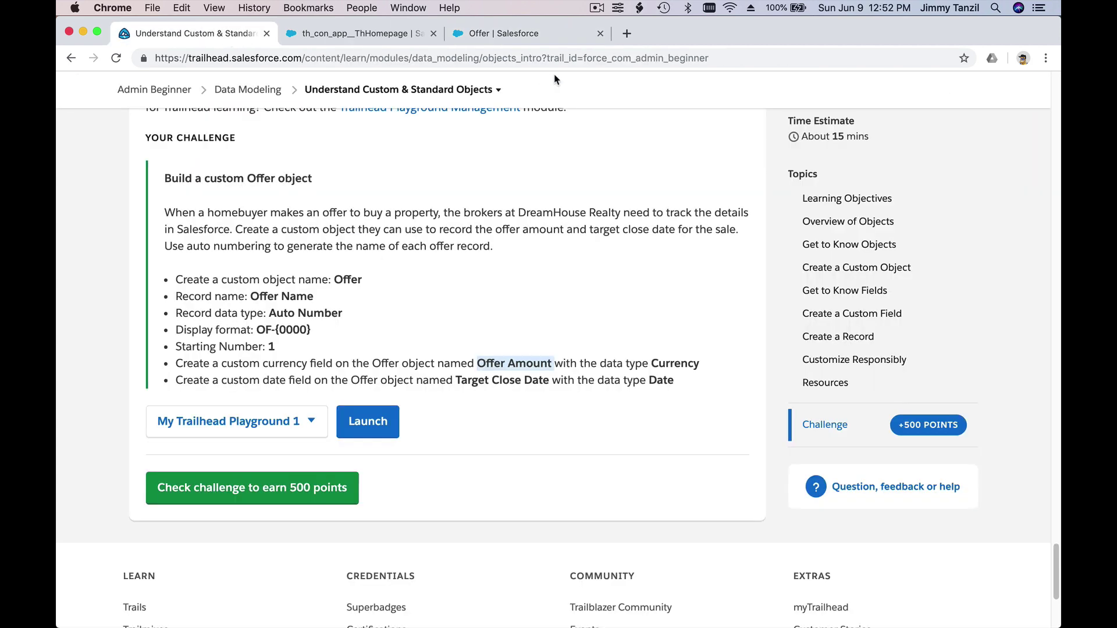
click(545, 35)
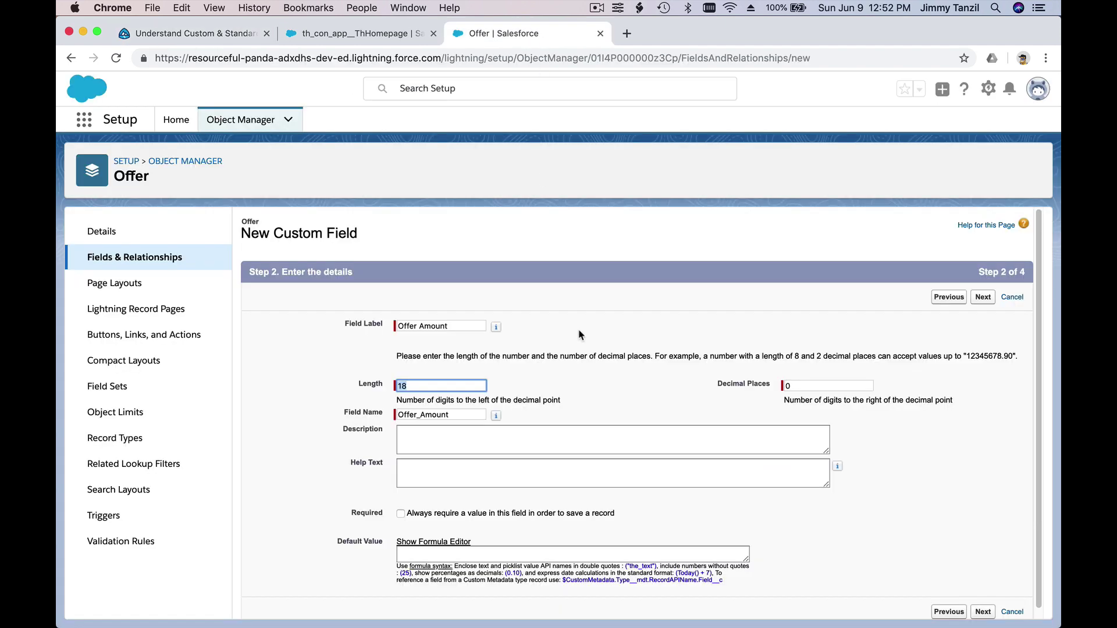
text(16)
click(641, 395)
double_click(802, 383)
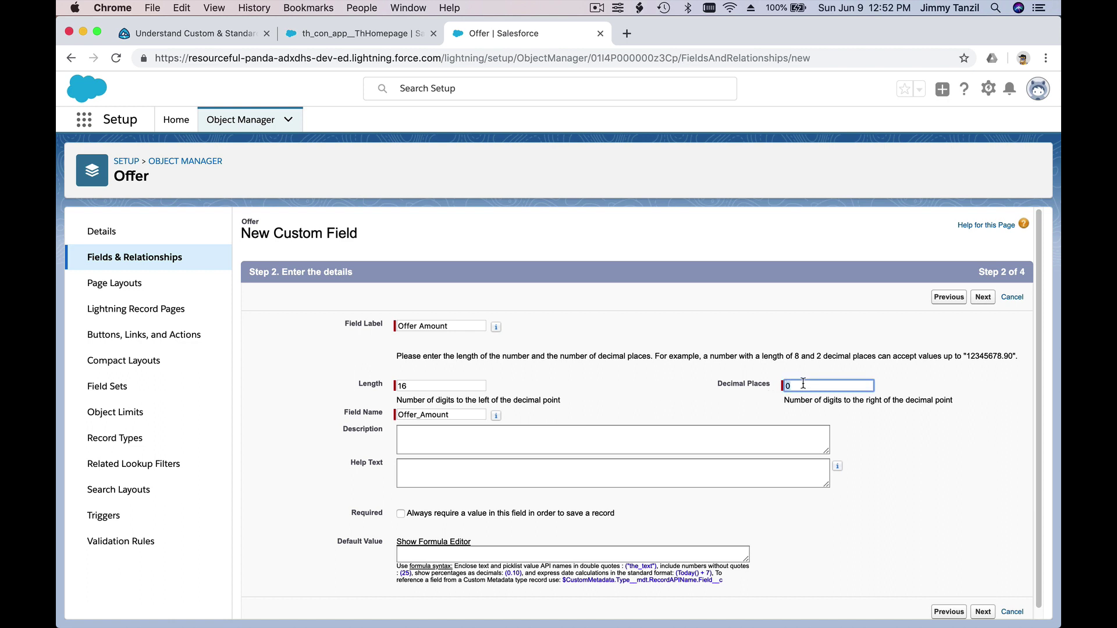
text(2)
click(757, 394)
Enter the field description "The amount the buyer is willing to pay to get the property."
click(545, 445)
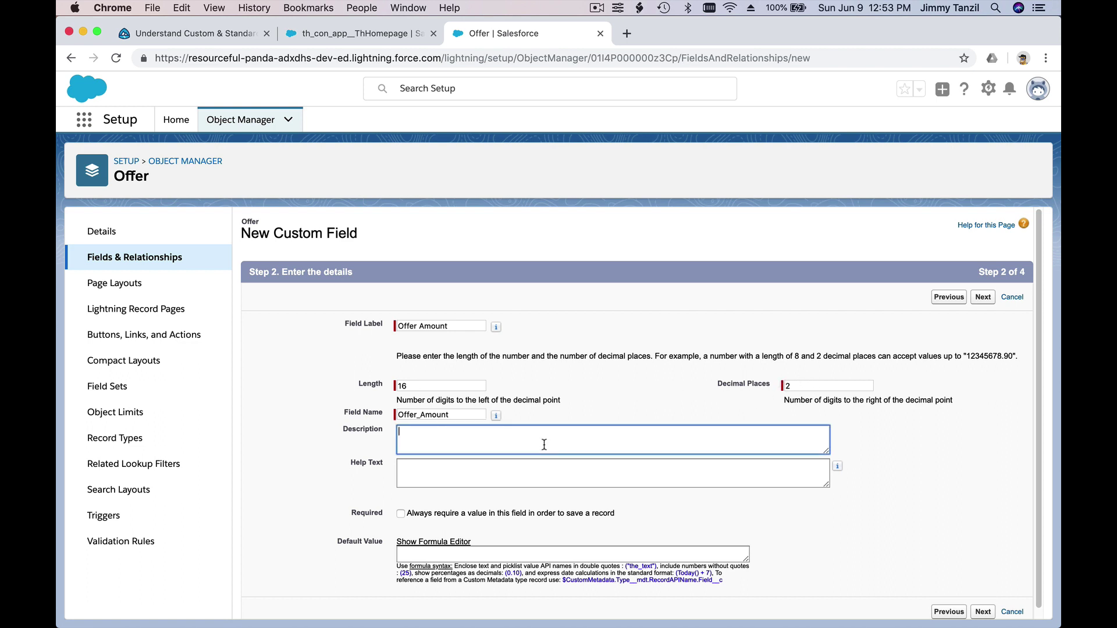
text(The ano)
key(BackSpace)
key(BackSpace)
text(mount the buyer is willing to pay)
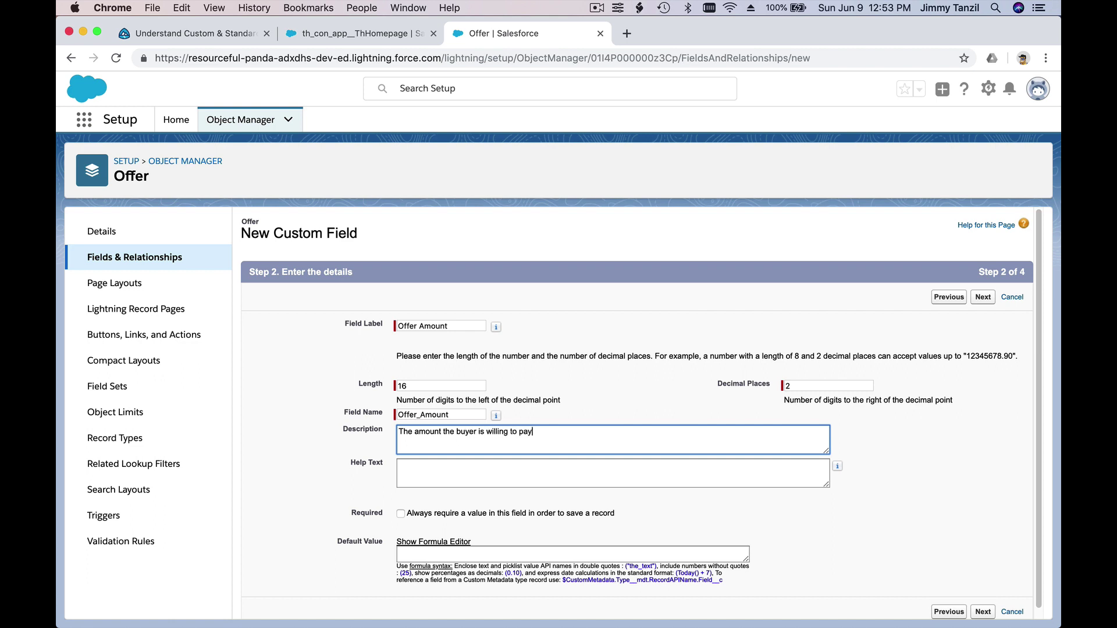
text( to get the property.)
Copy the Offer Amount field's description into its help text
triple_click(556, 444)
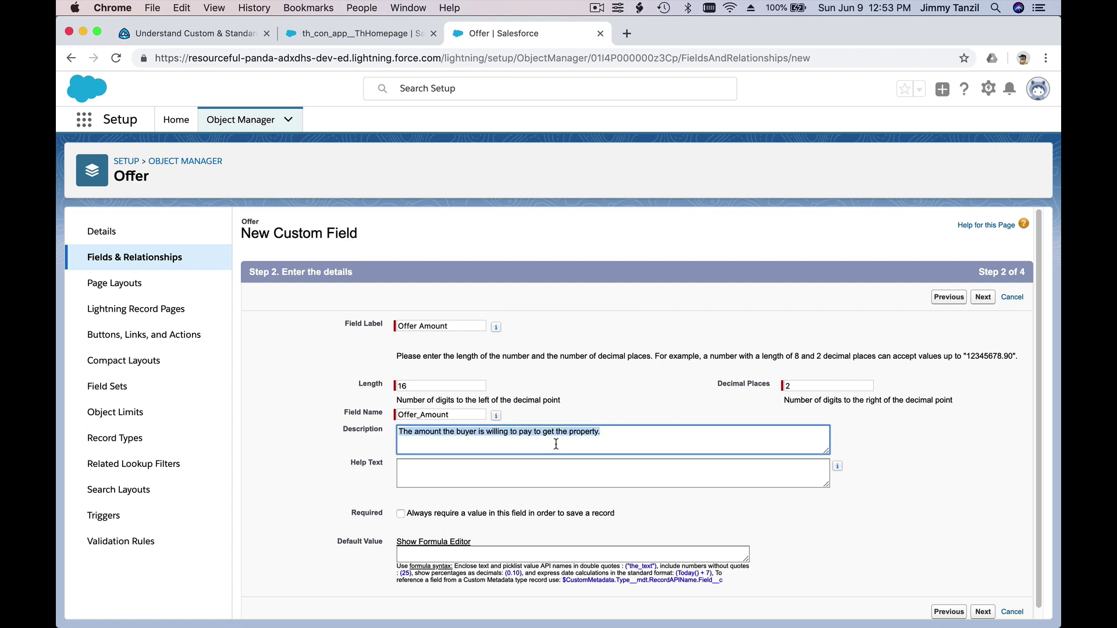
key(super+c)
key(super+c)
click(449, 466)
key(super+v)
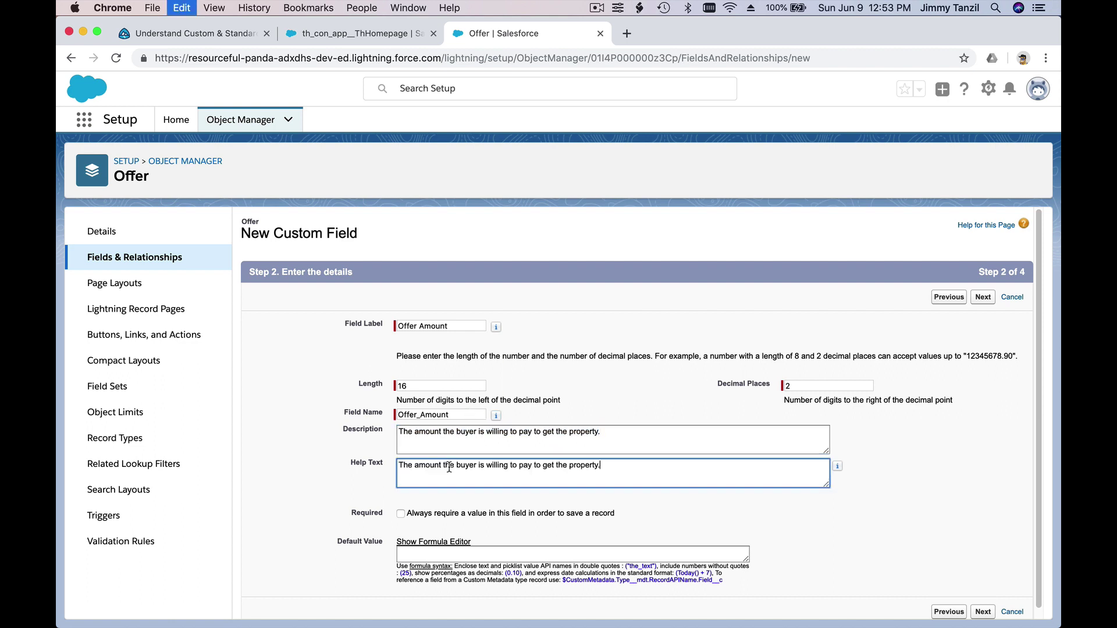
click(654, 378)
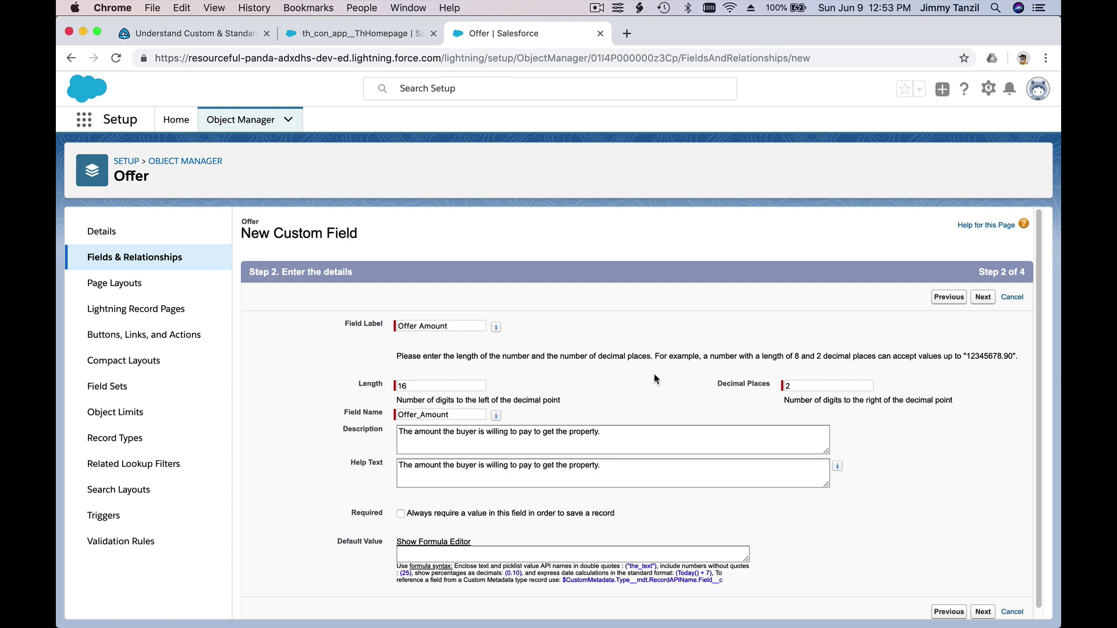
Proceed to the Offer Amount field's field-level security and review which profiles can see the field
scroll(653, 376, down, 1)
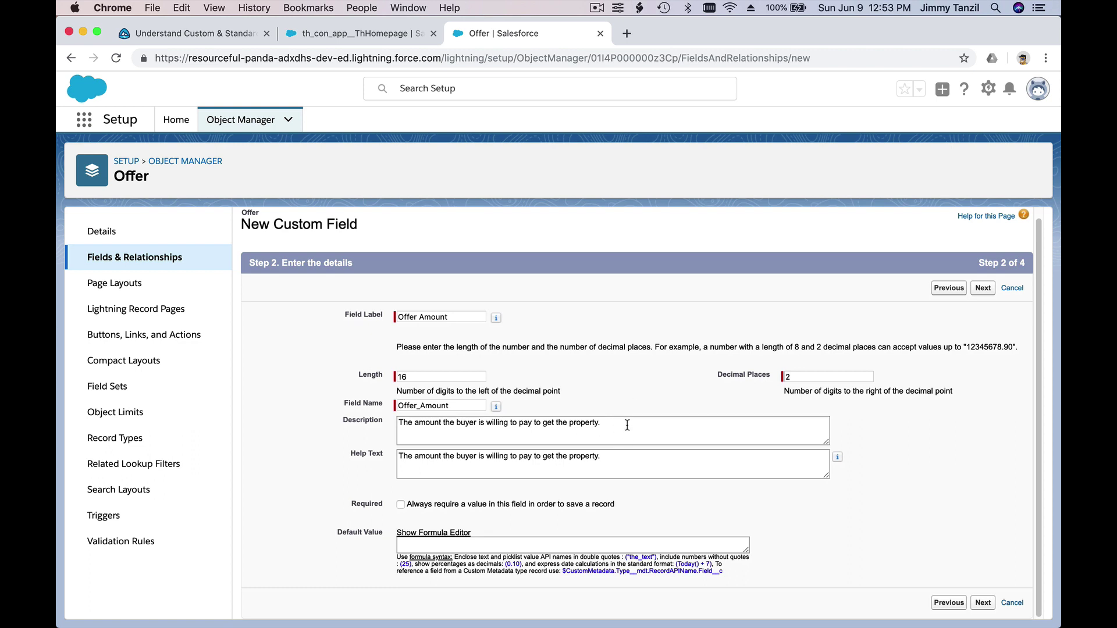
click(627, 425)
click(628, 383)
click(987, 290)
scroll(716, 379, down, 5)
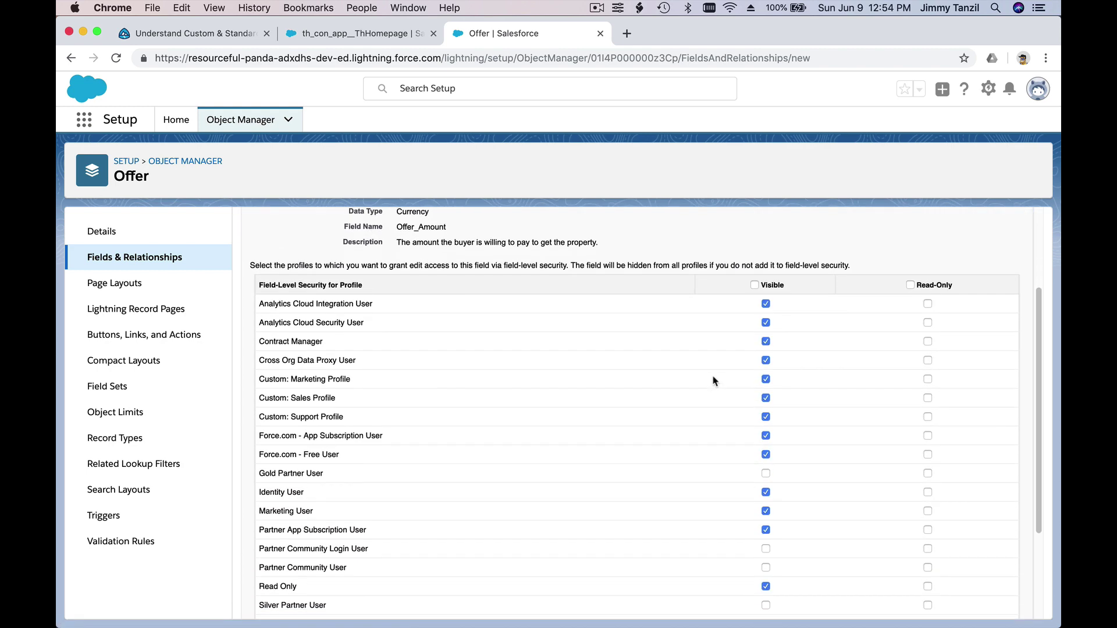
scroll(715, 381, down, 5)
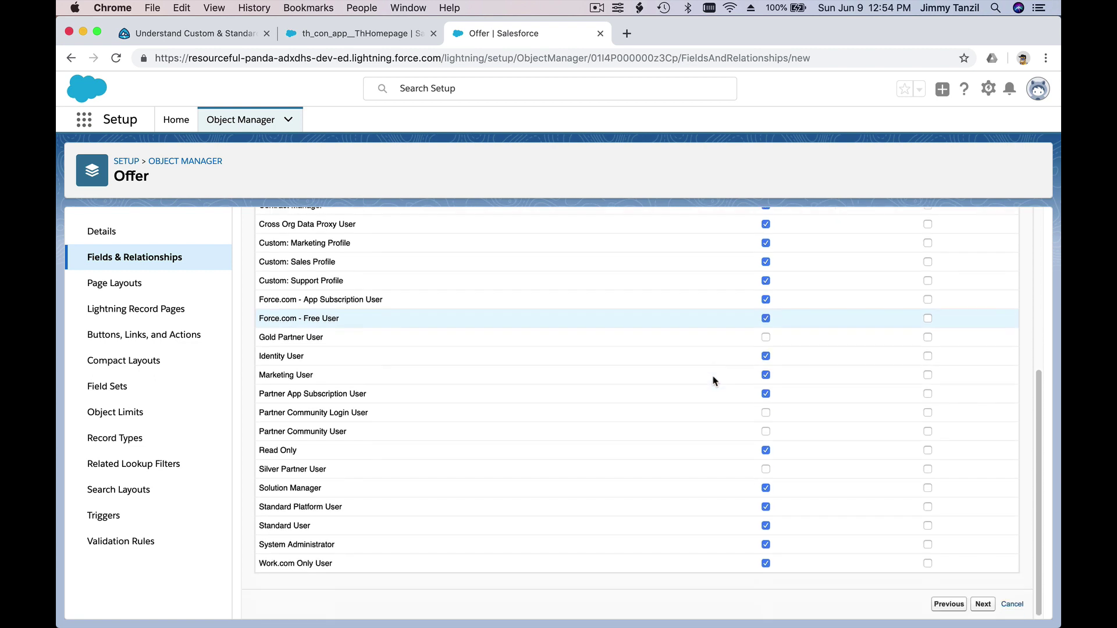
scroll(715, 381, up, 10)
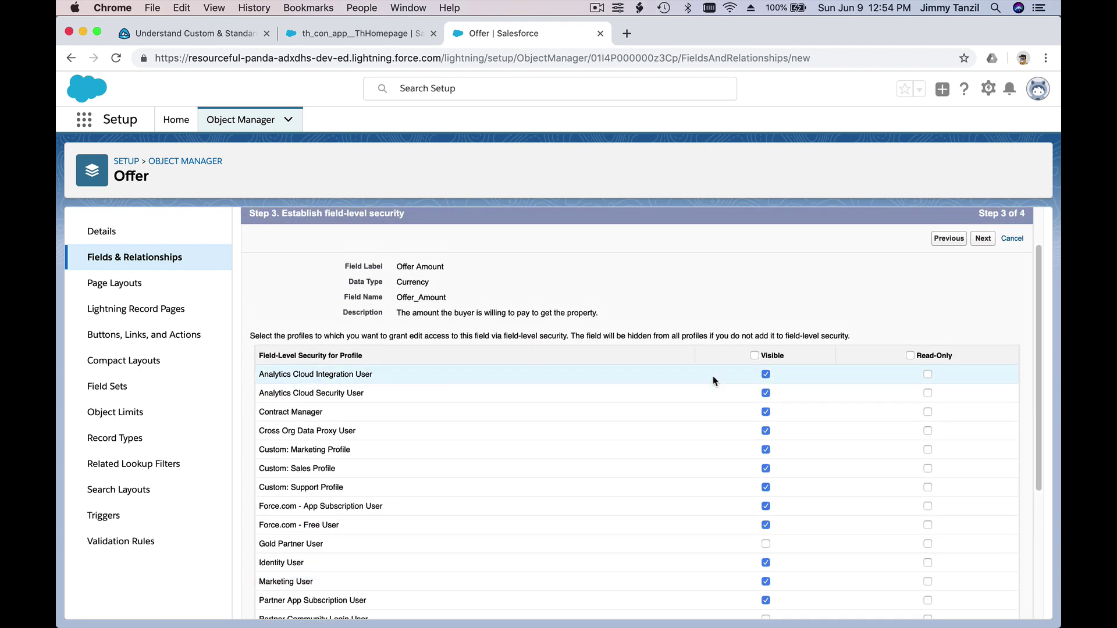
scroll(715, 381, down, 1)
scroll(714, 382, up, 2)
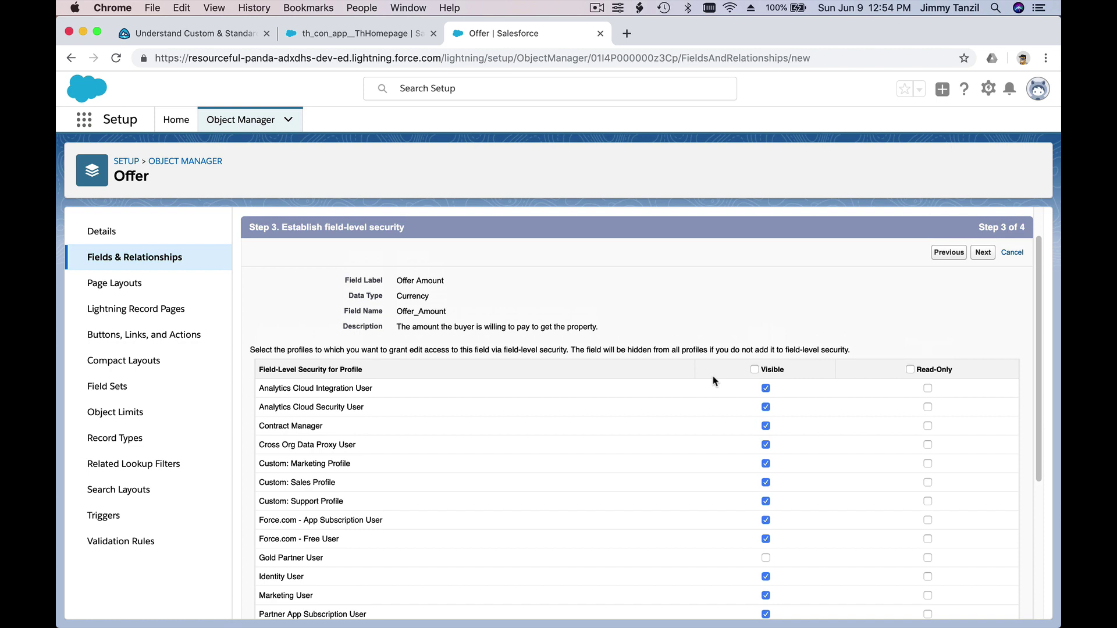
Make the Offer Amount field visible to all profiles, and save it on the Offer Layout while starting another new field
click(754, 369)
scroll(718, 346, down, 1)
scroll(719, 351, down, 10)
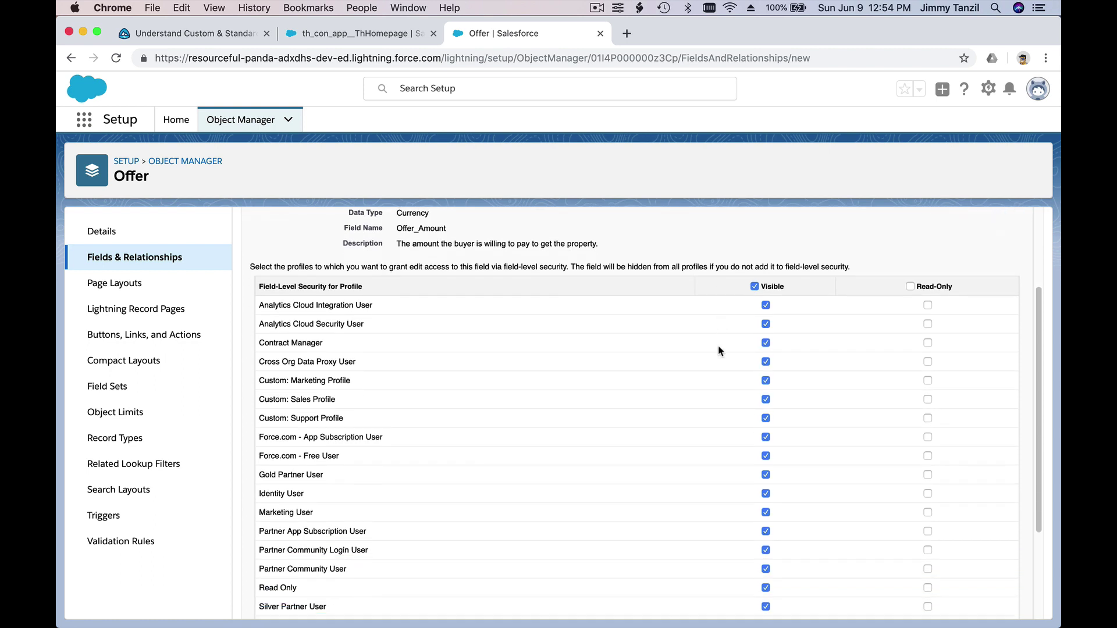
scroll(759, 335, up, 10)
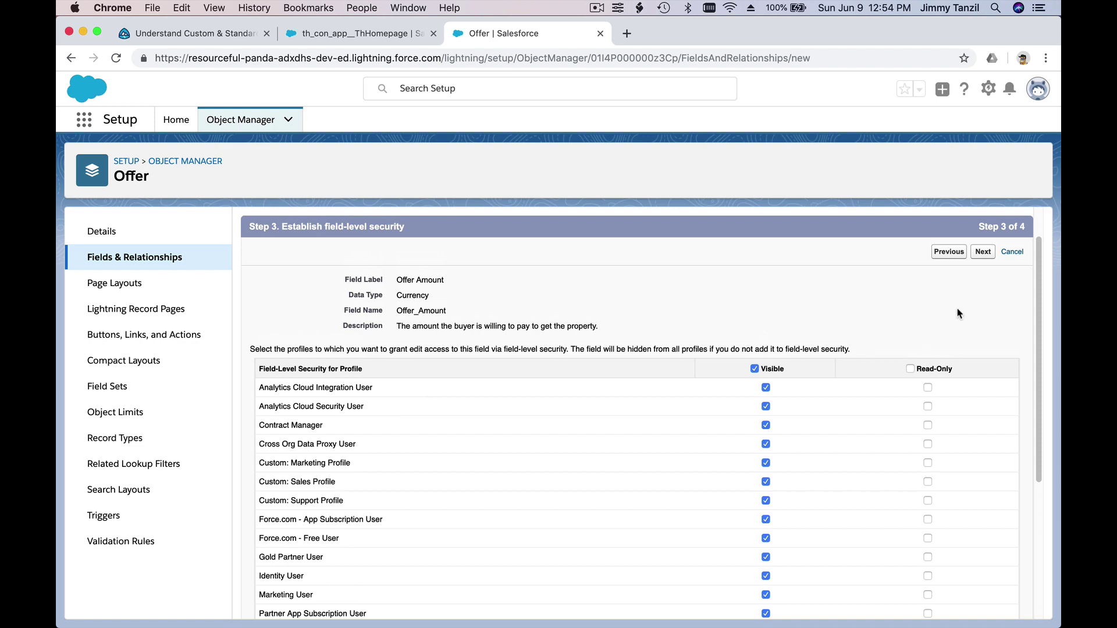
click(983, 252)
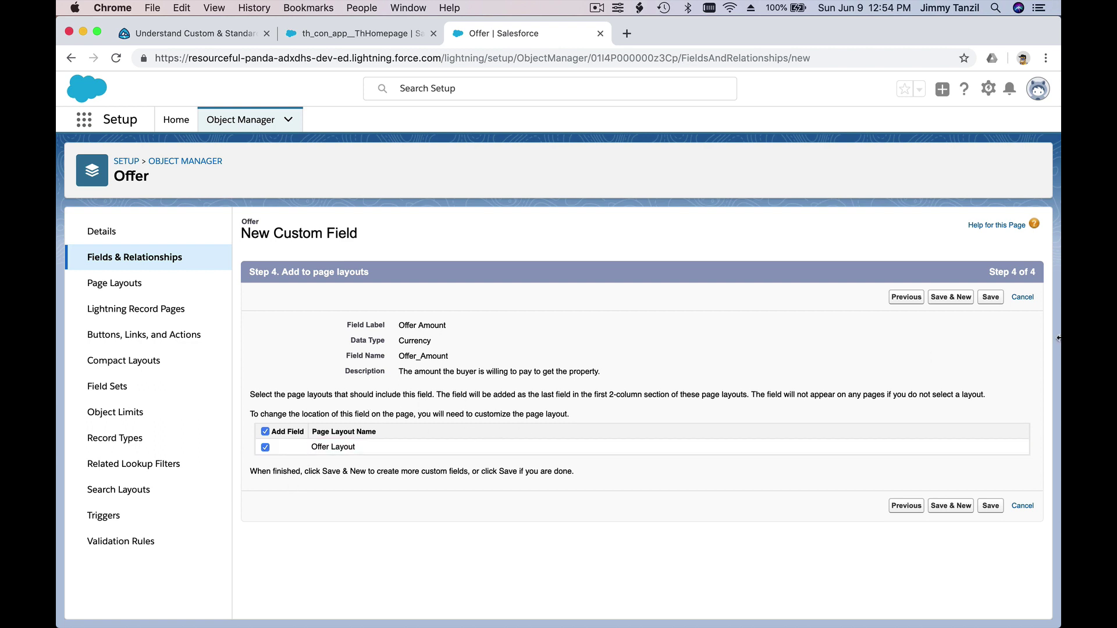
click(954, 298)
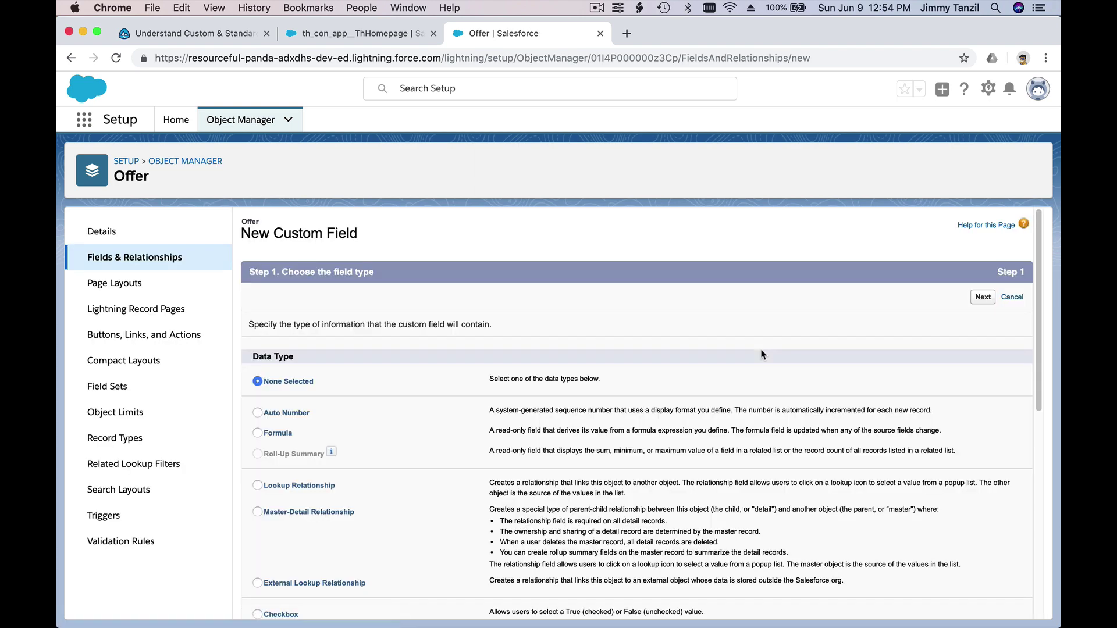
Examine the name and data type the challenge requires for the custom date field, and return to the new field setup
click(241, 35)
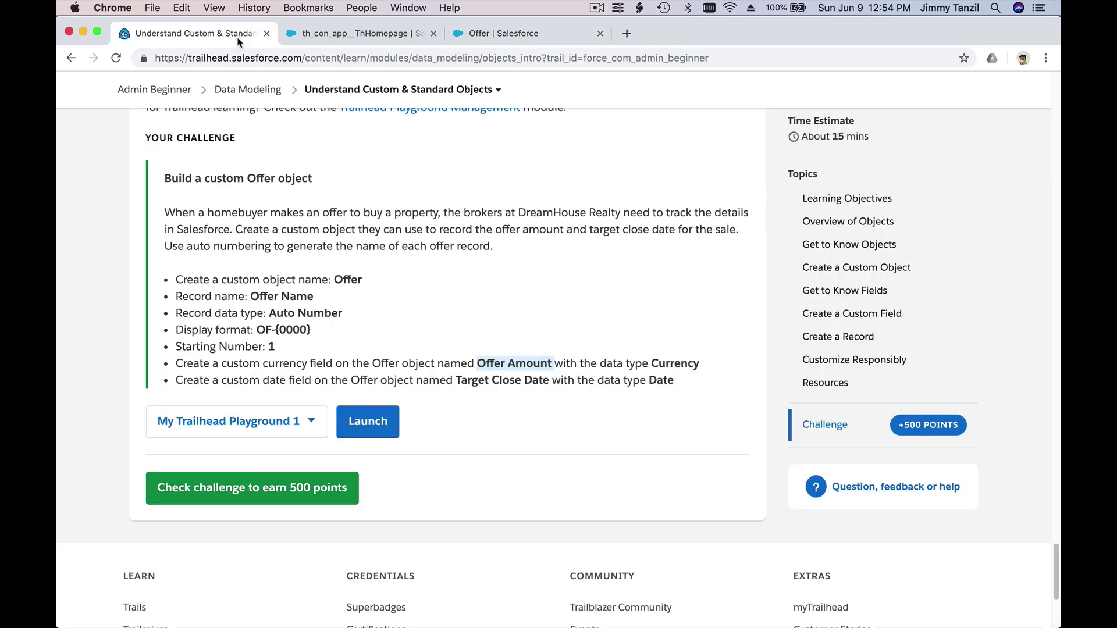
click(271, 393)
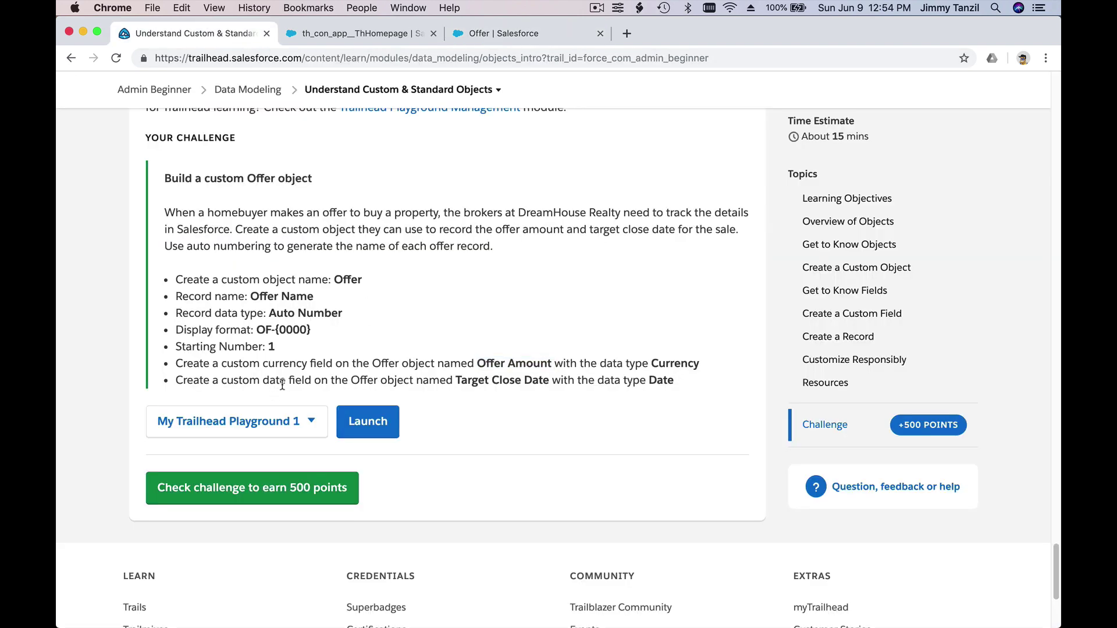
double_click(364, 381)
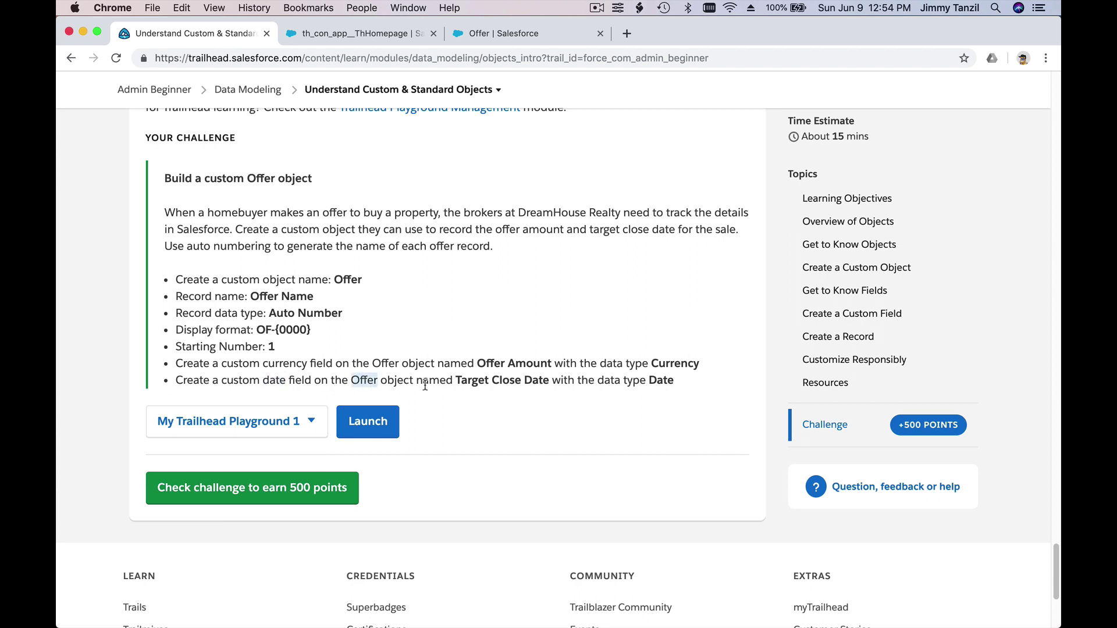
click(457, 380)
drag(457, 380, 552, 382)
click(553, 398)
click(507, 40)
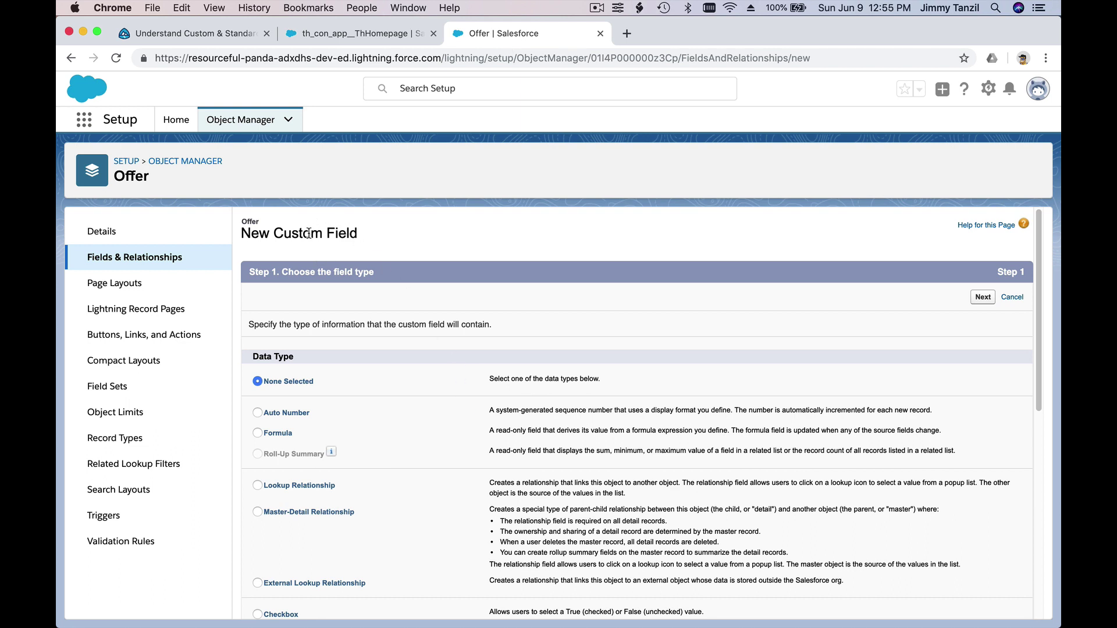
Choose Date as the new custom field's data type and proceed to its details
scroll(287, 234, down, 2)
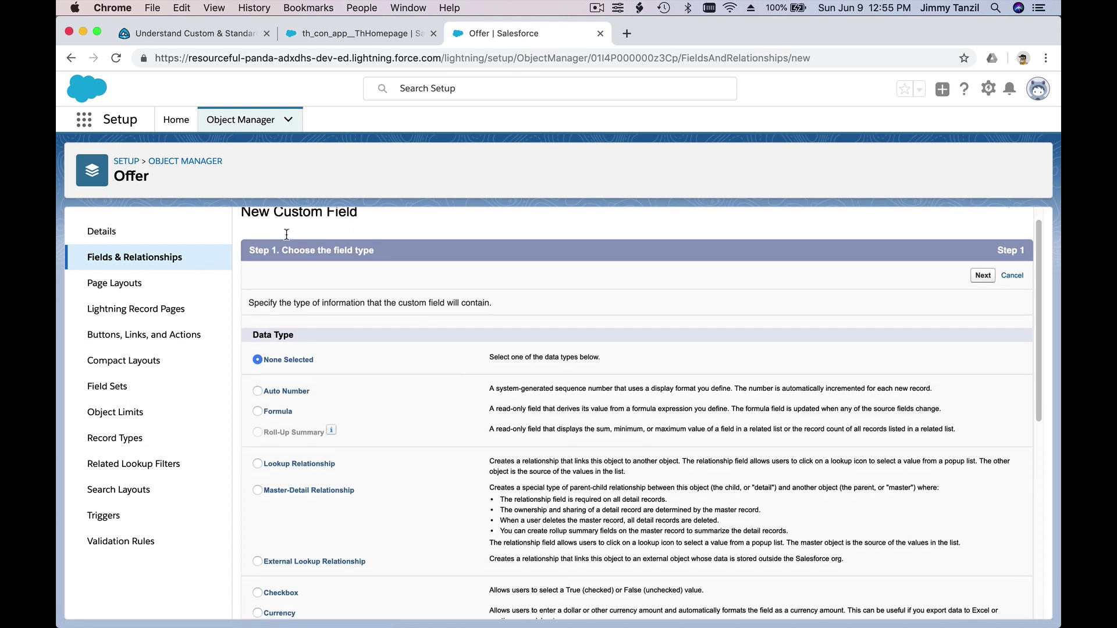
scroll(286, 234, down, 3)
scroll(395, 324, down, 7)
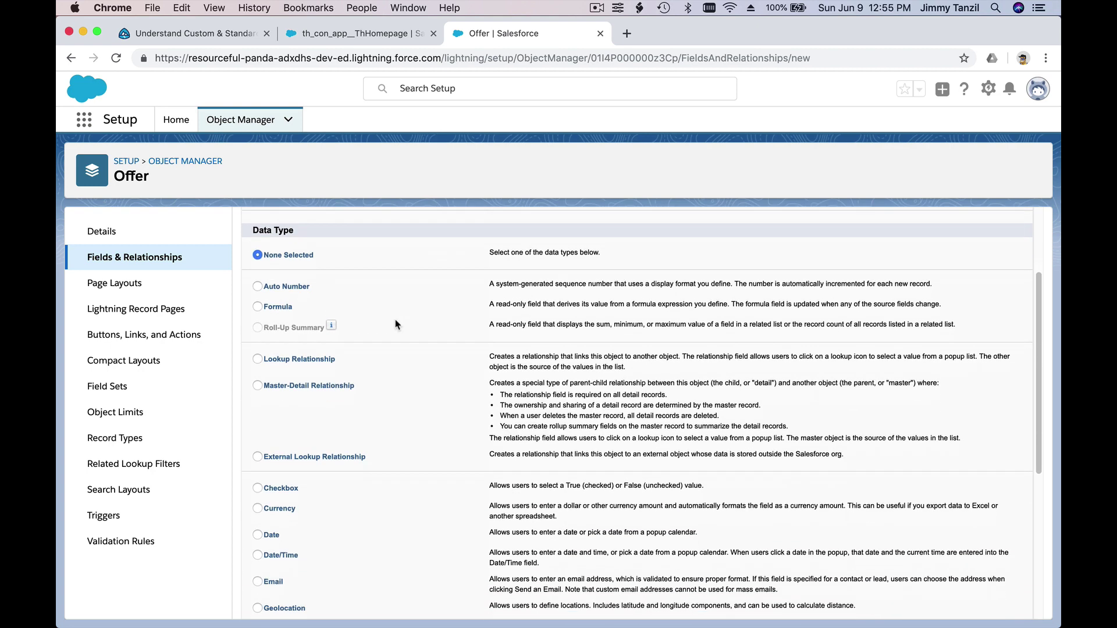
click(258, 392)
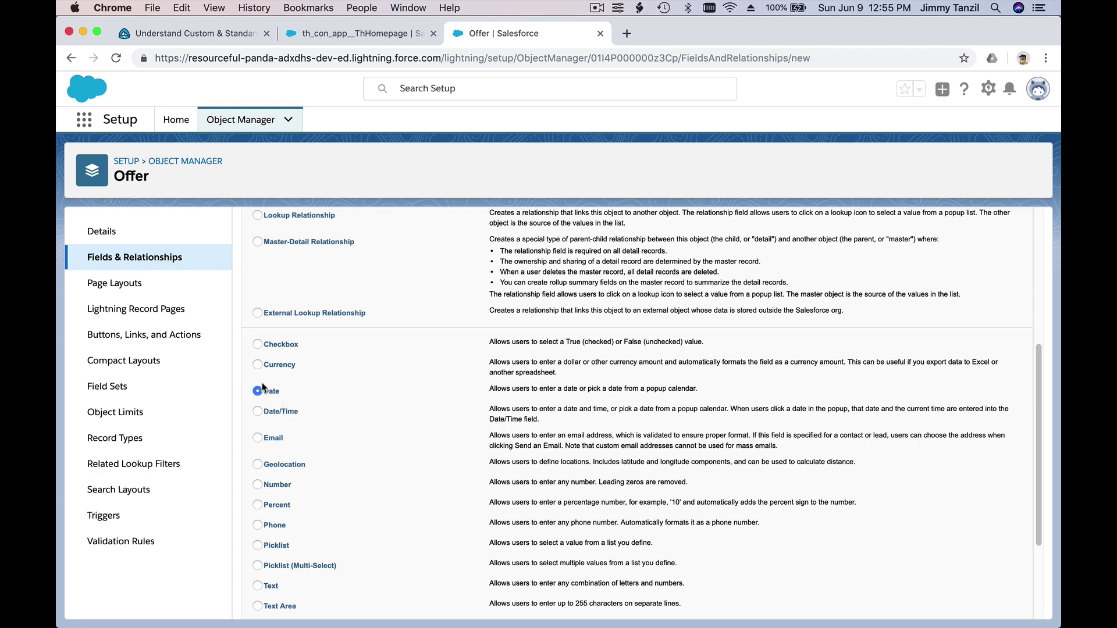
scroll(330, 388, down, 5)
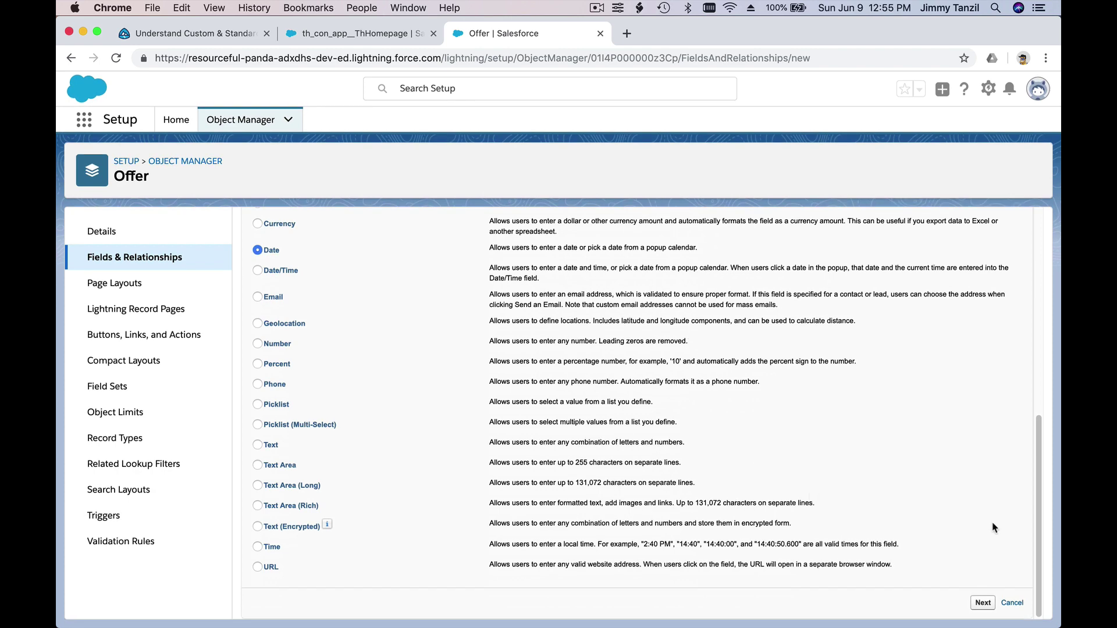
click(982, 602)
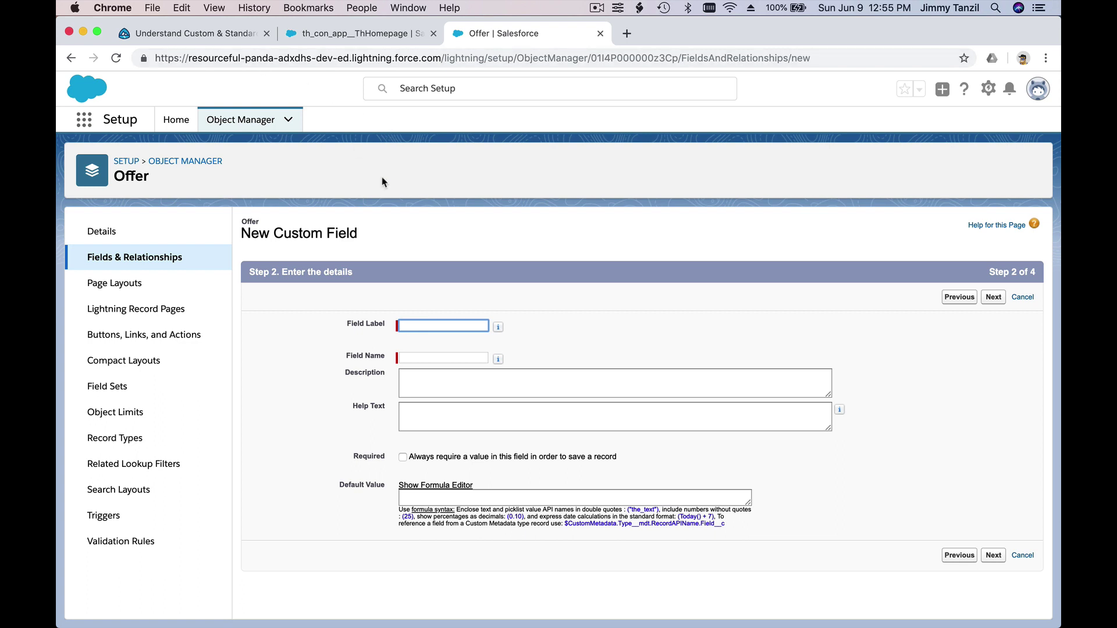
Label the date field Target Close Date and describe it as "The date when the buyer would like to move in to the new property."
text(Target Close Da)
key(Tab)
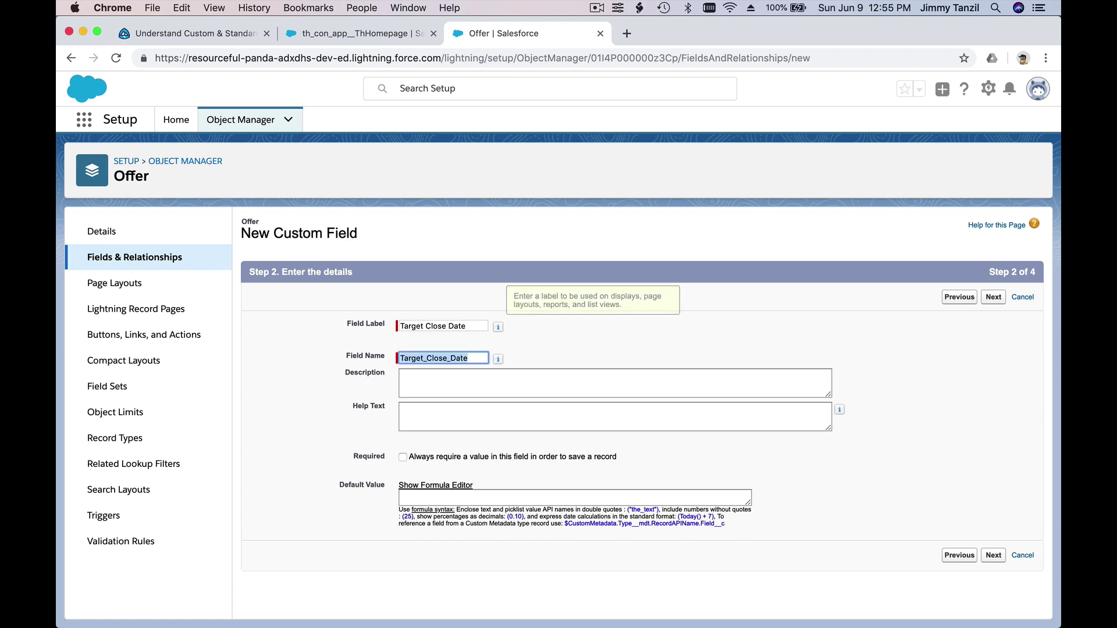
key(Tab)
text(Th)
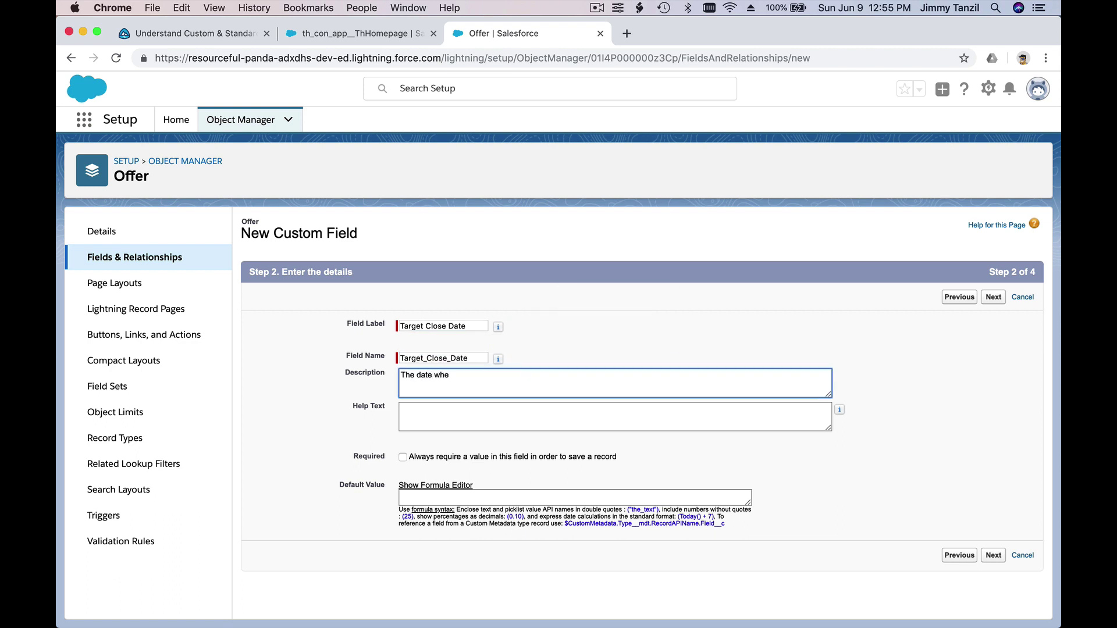
text(e date when the buyer would like to move in to the new pr)
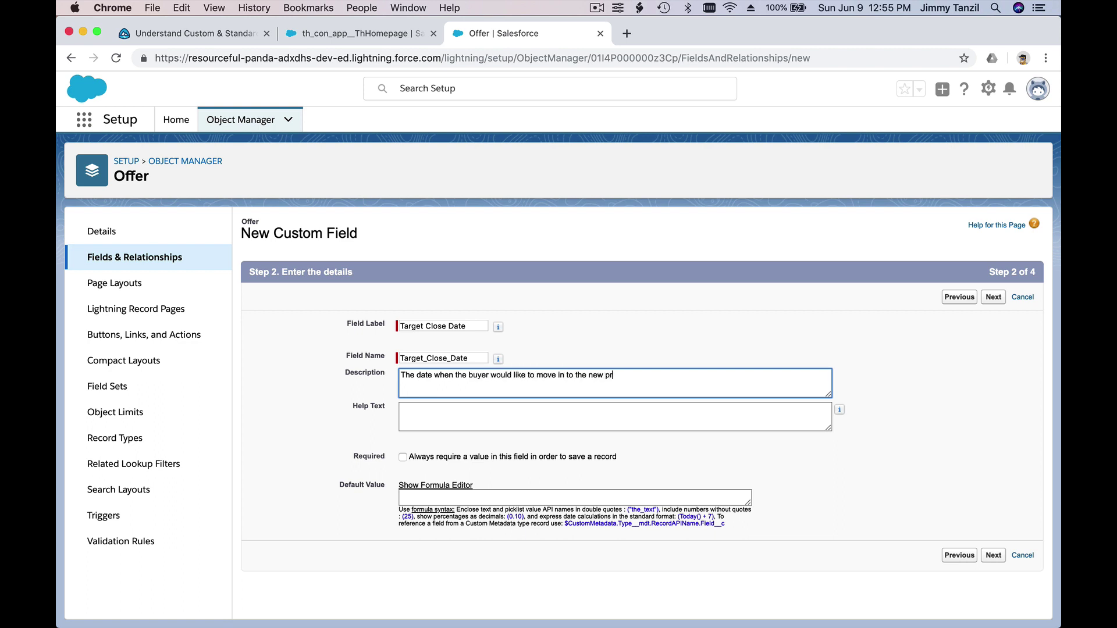
text(oper)
Copy the Target Close Date field's description into its help text
key(super+a)
key(super+c)
click(477, 412)
key(super+v)
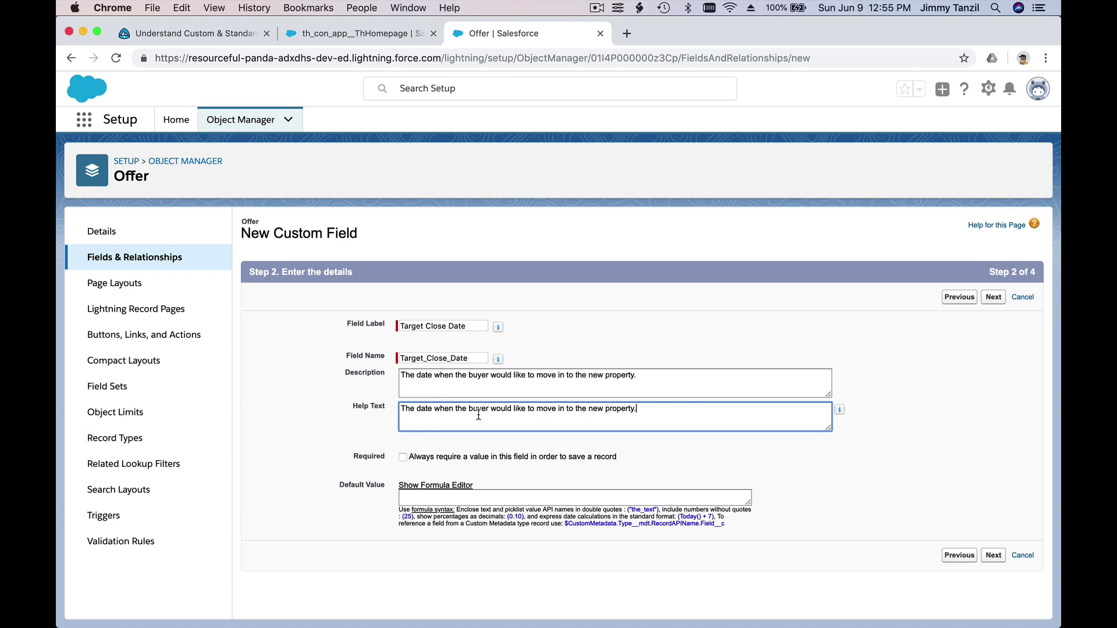
Make the Target Close Date field visible to all profiles and save it with the Offer Layout included
click(482, 392)
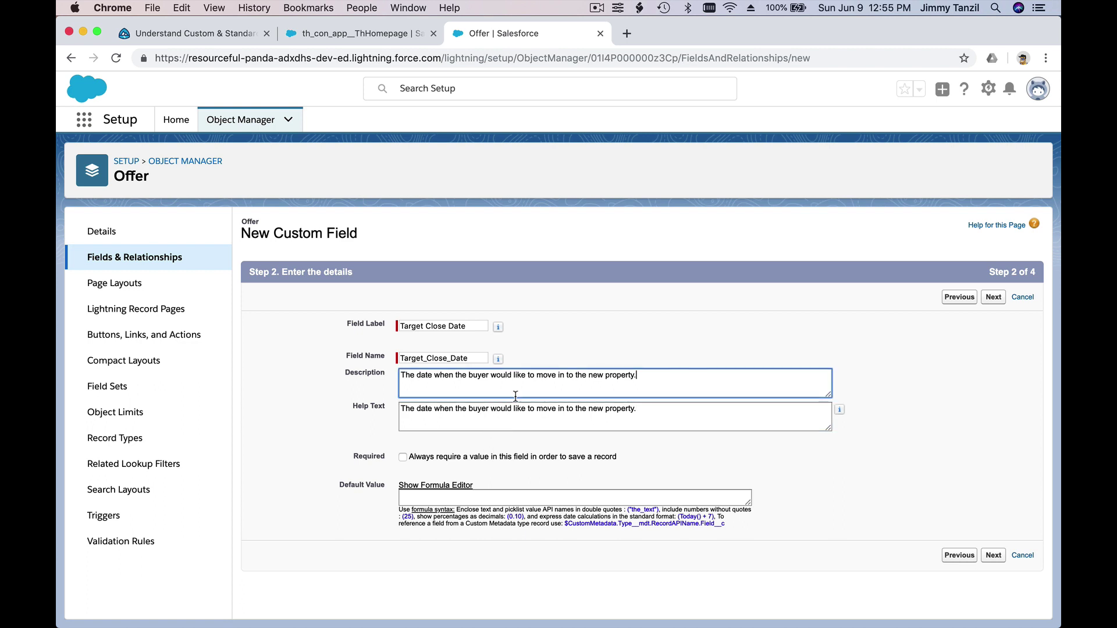
click(504, 433)
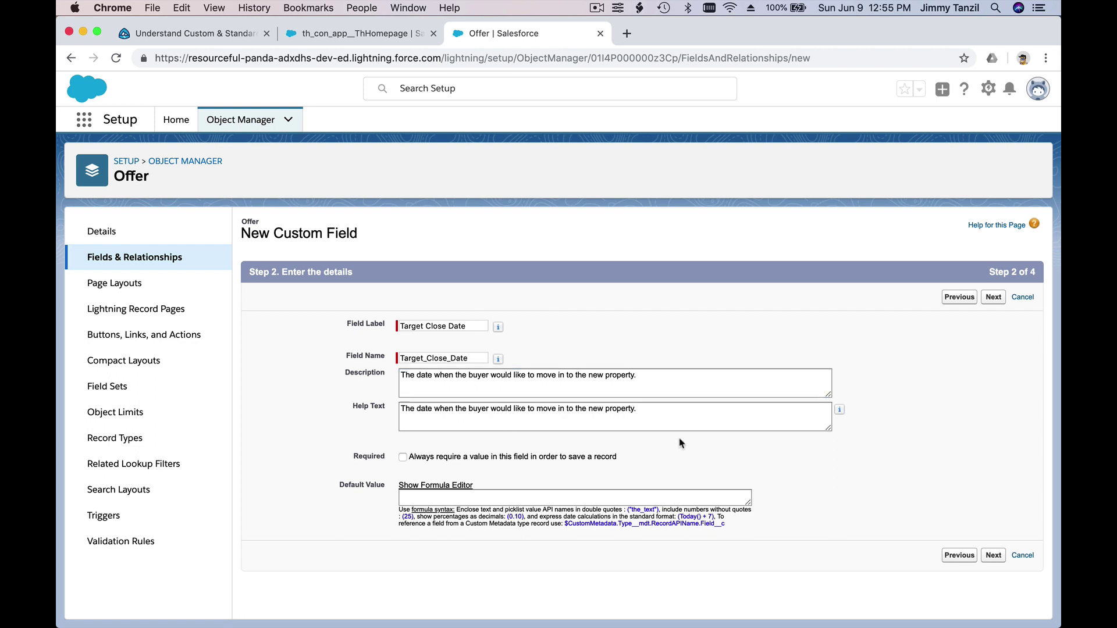
click(993, 298)
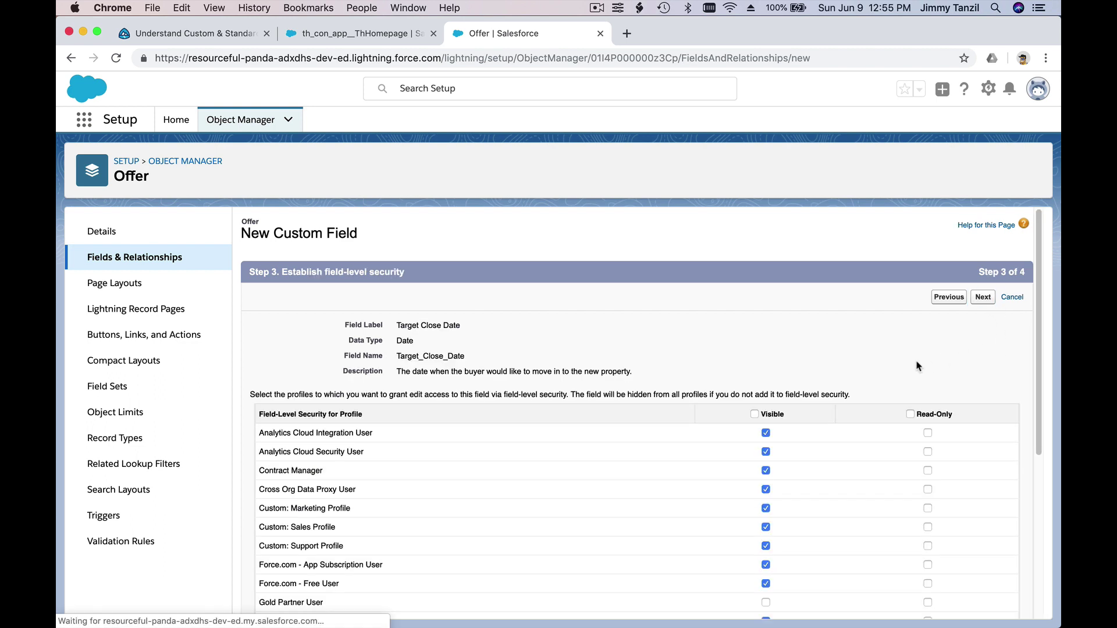
scroll(840, 366, down, 3)
click(754, 300)
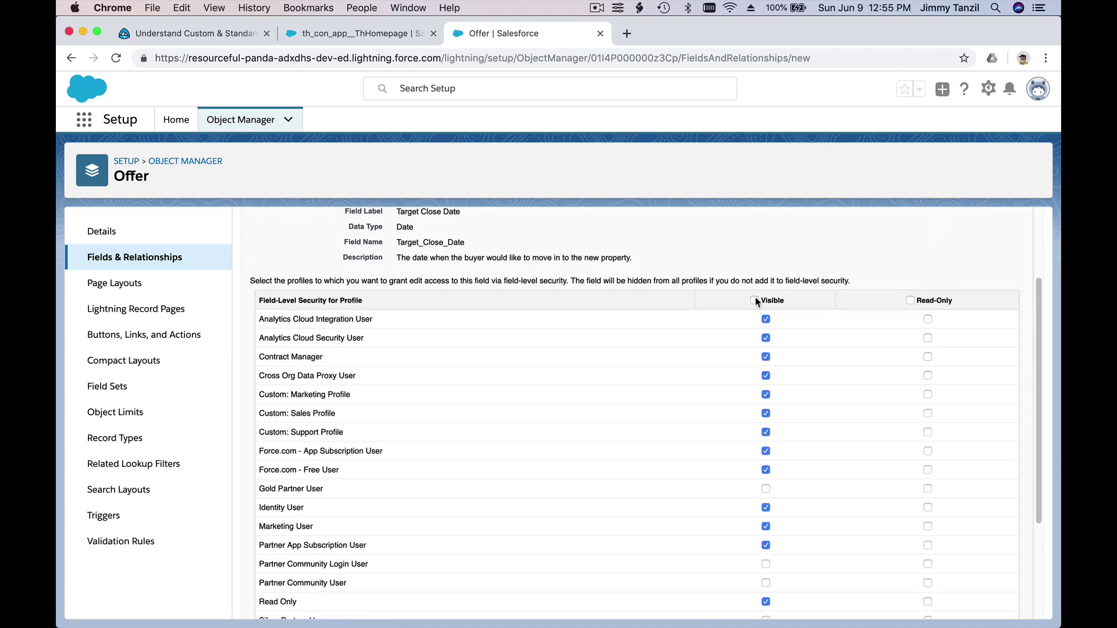
scroll(826, 312, down, 3)
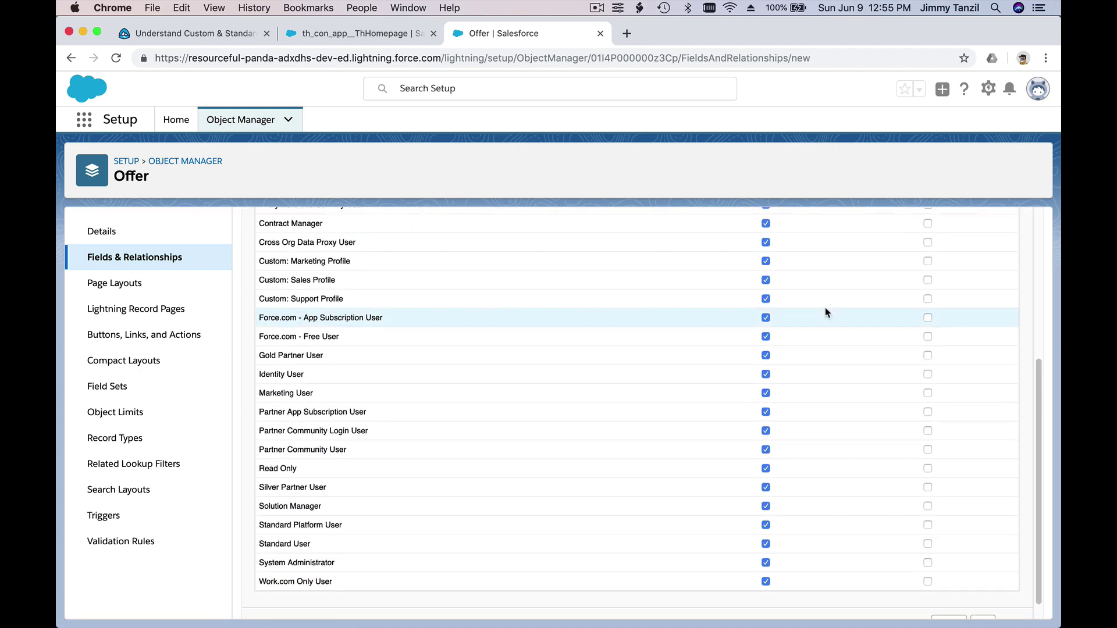
scroll(826, 312, up, 5)
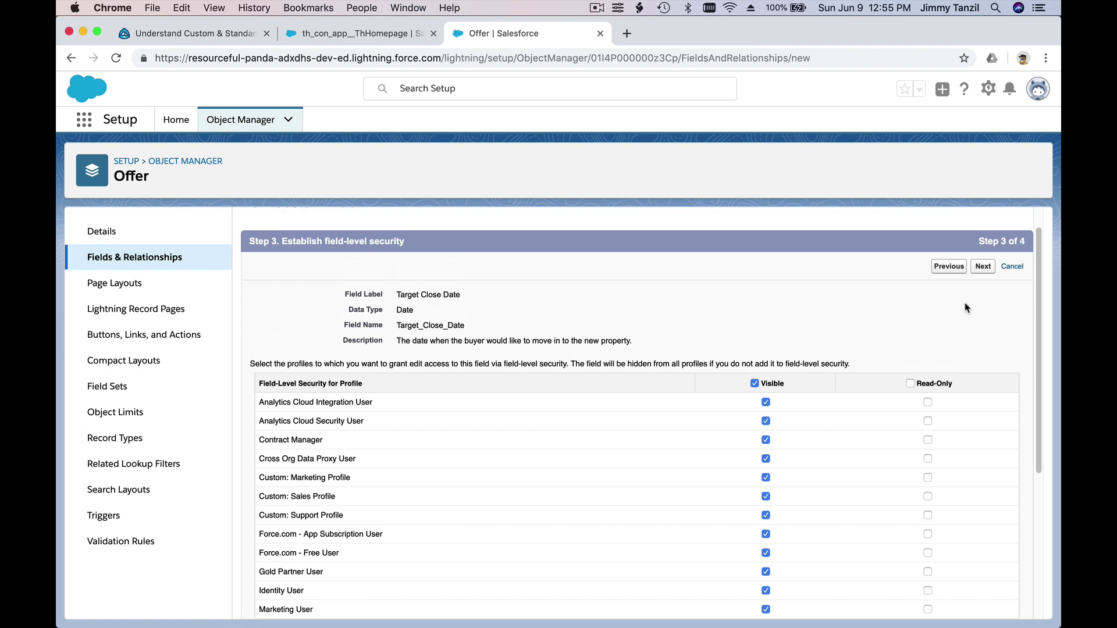
click(981, 265)
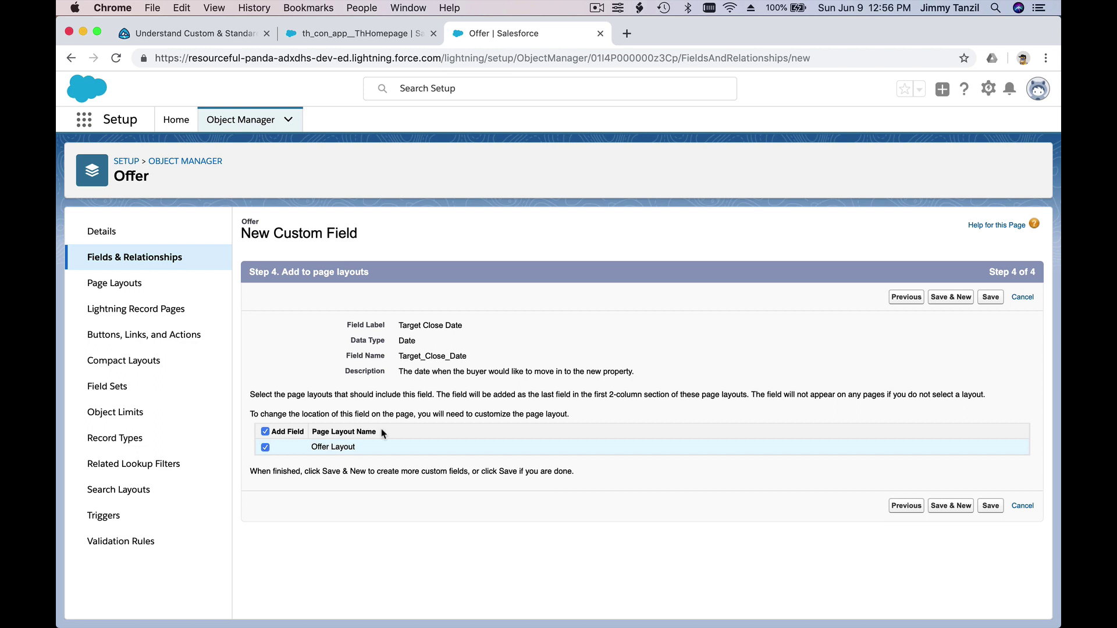
click(990, 299)
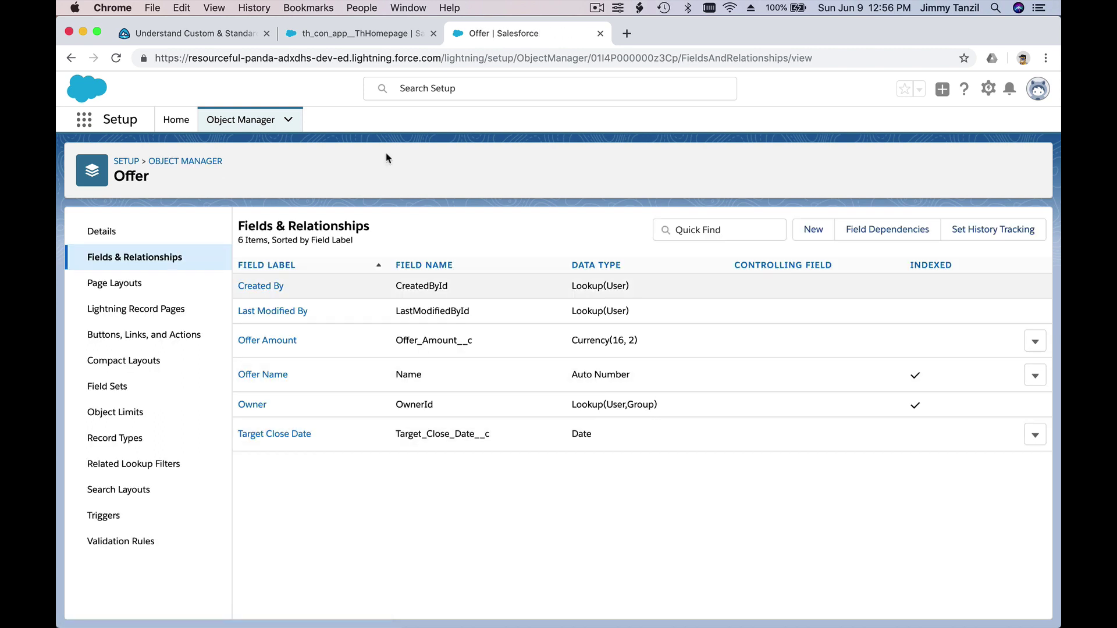
Compare the Offer object's field list with the requirements of the Trailhead challenge
click(231, 38)
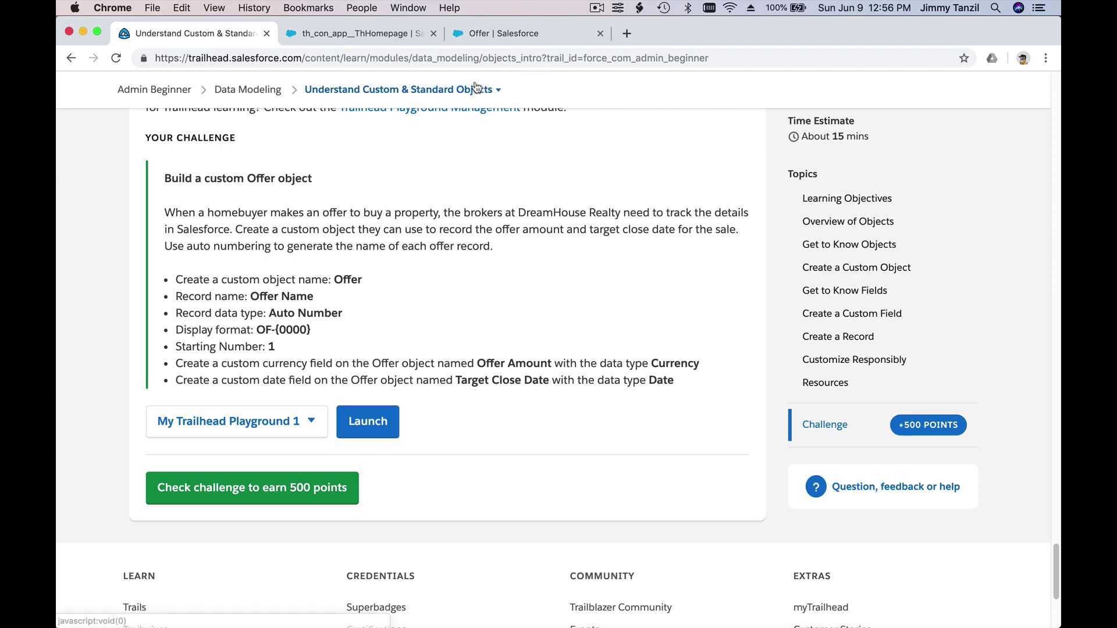
click(491, 36)
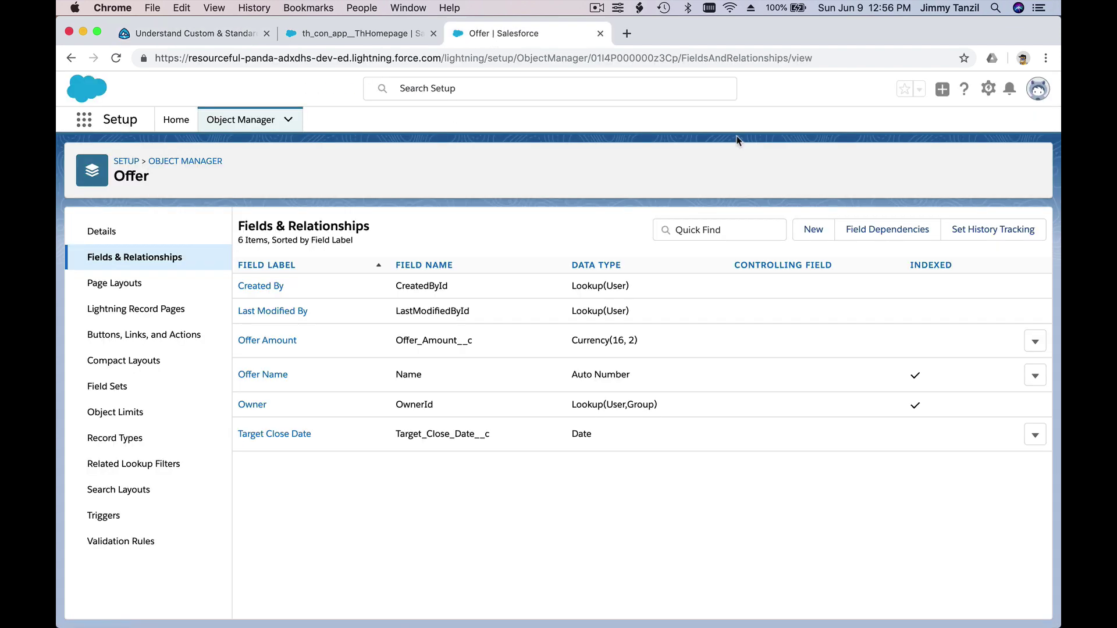
Find the Offer object in the Object Manager and view its fields and the new custom field form without creating one
click(989, 88)
click(267, 117)
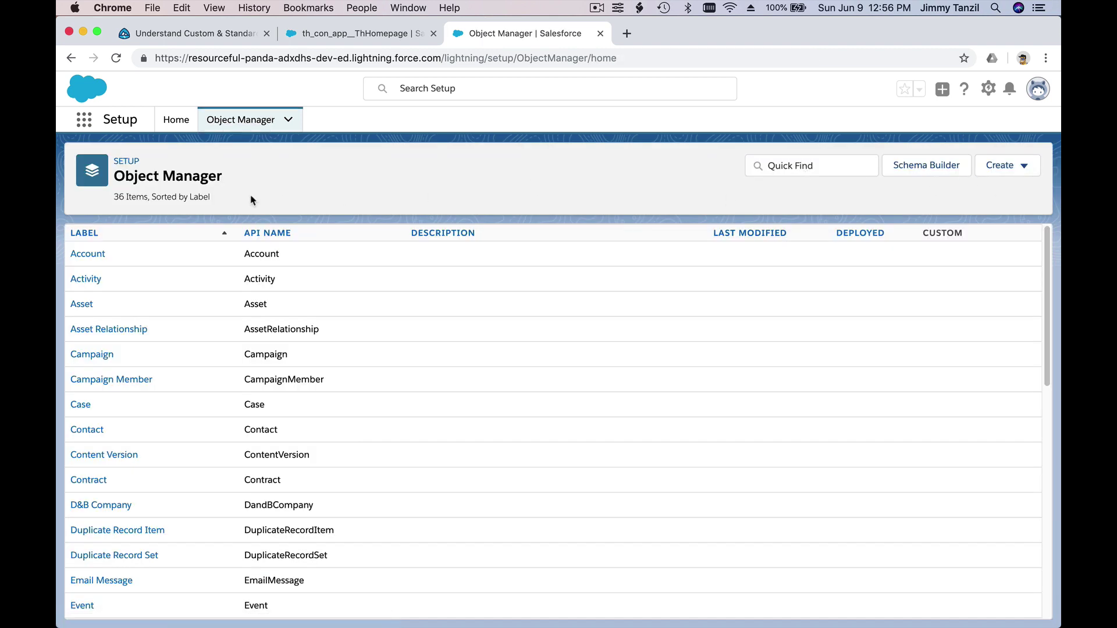
click(791, 170)
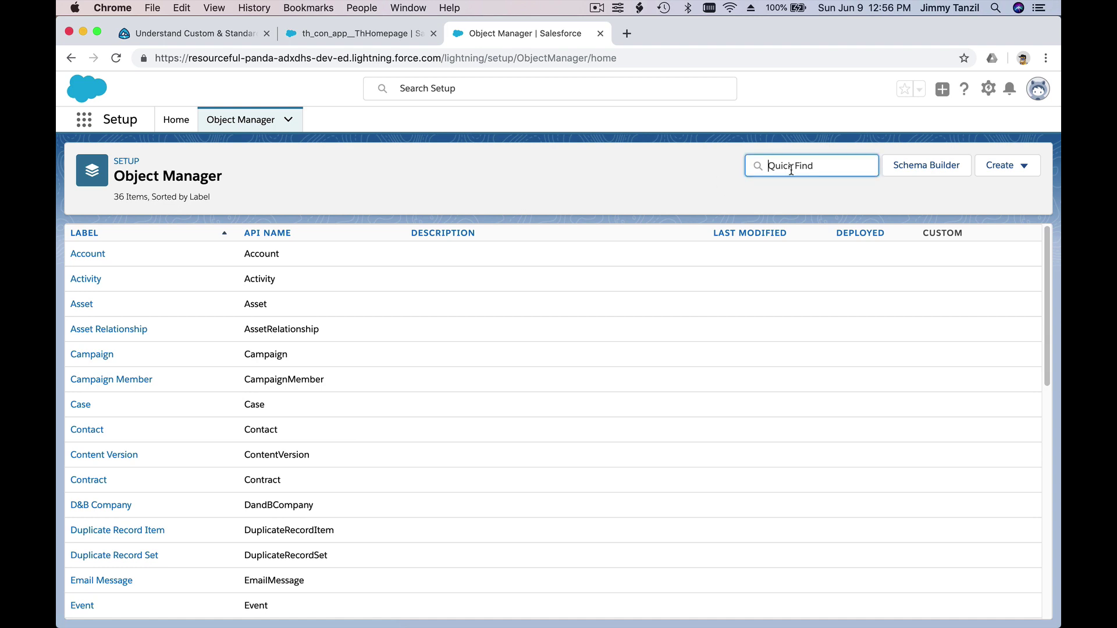
text(Offer)
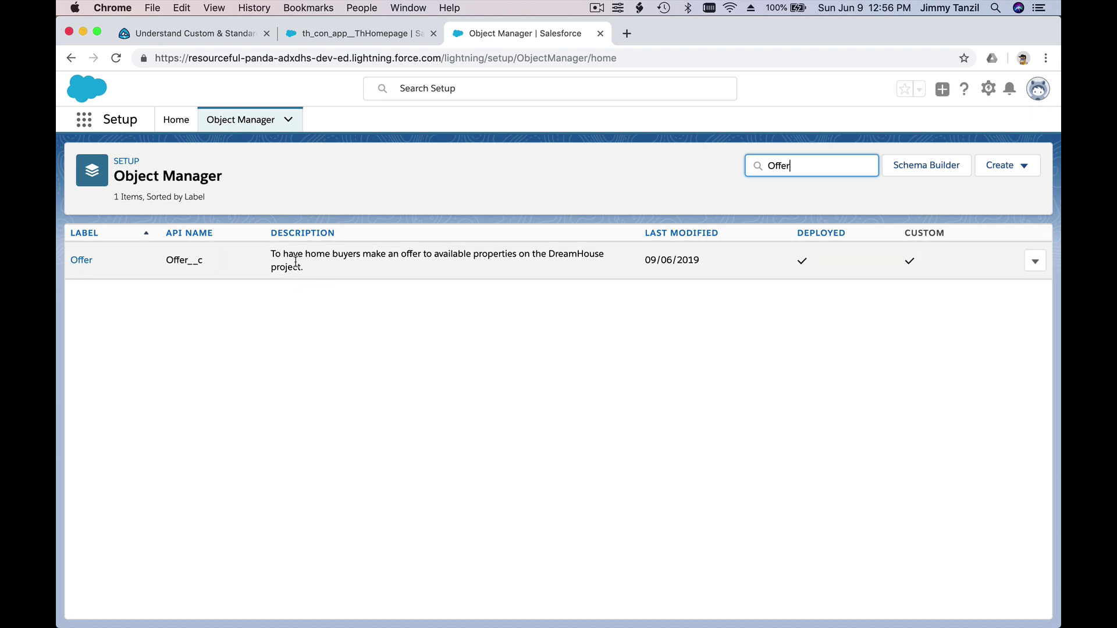
click(82, 260)
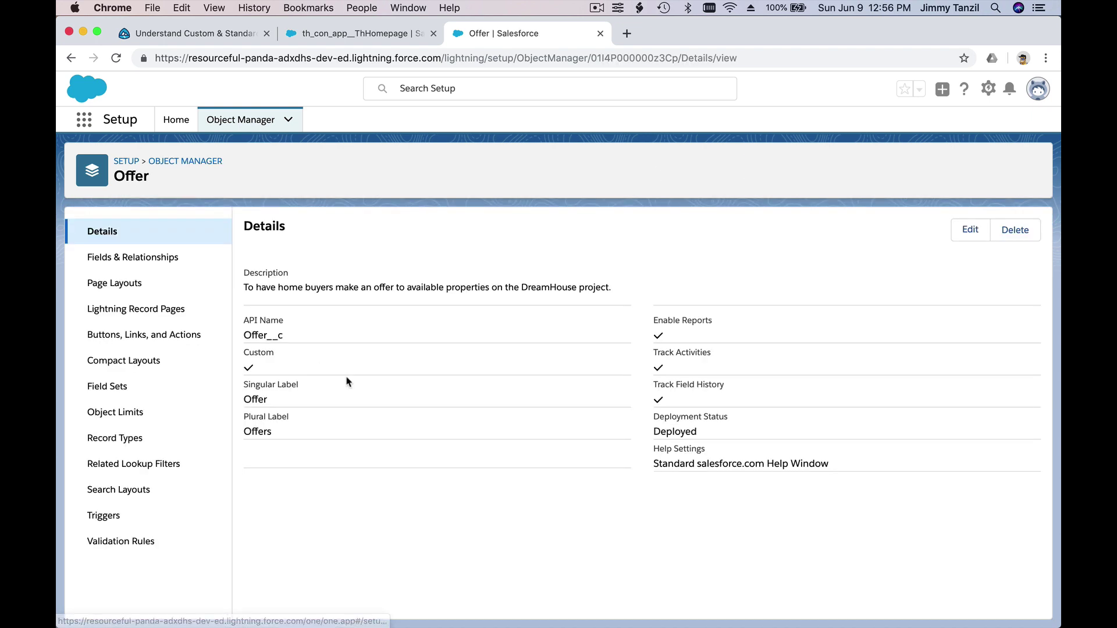
click(202, 268)
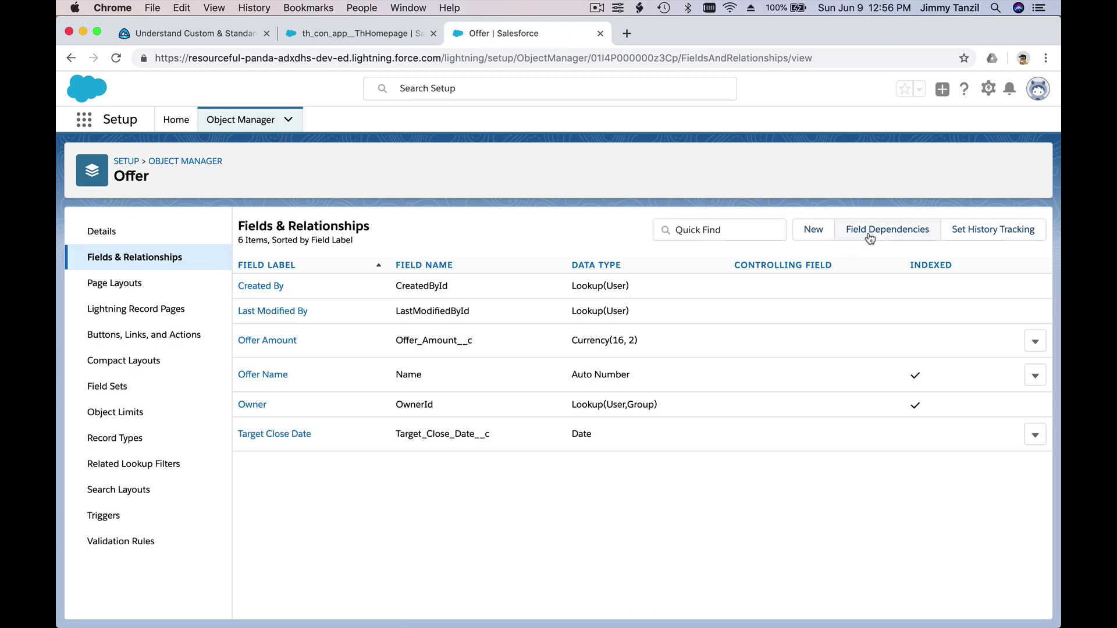
click(813, 231)
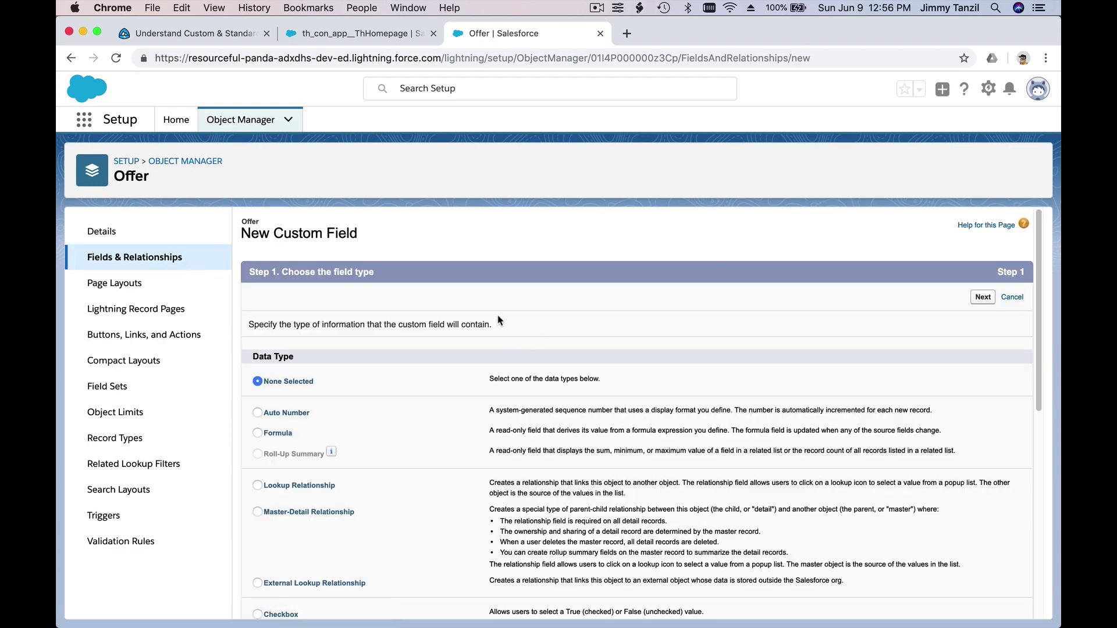
click(1011, 297)
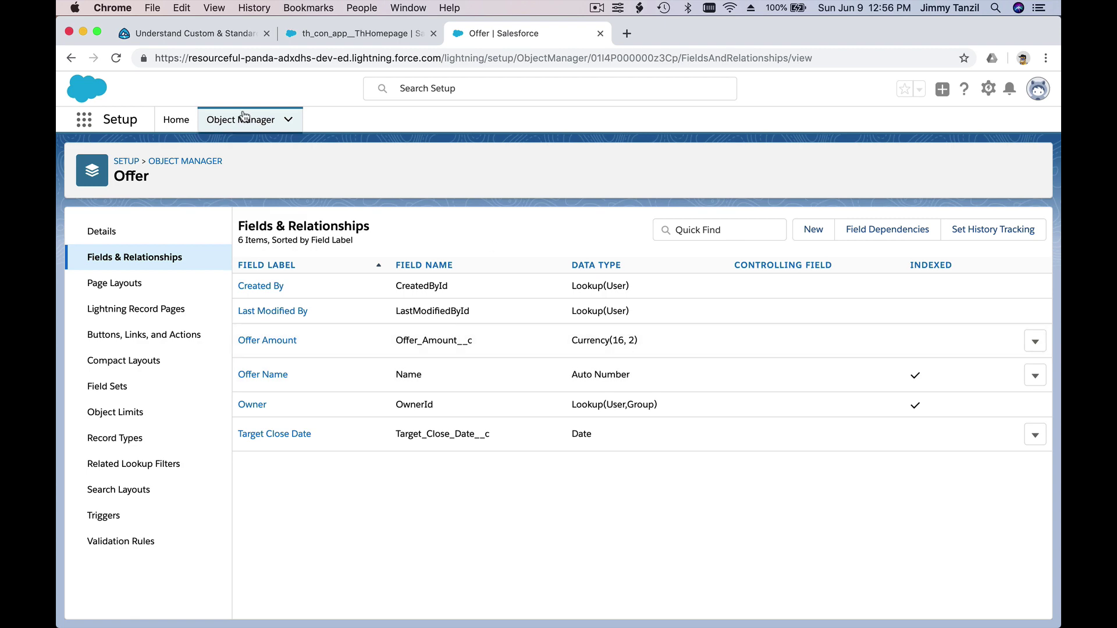
Switch to the Trailhead unit page and submit the custom Offer object challenge for checking
click(150, 31)
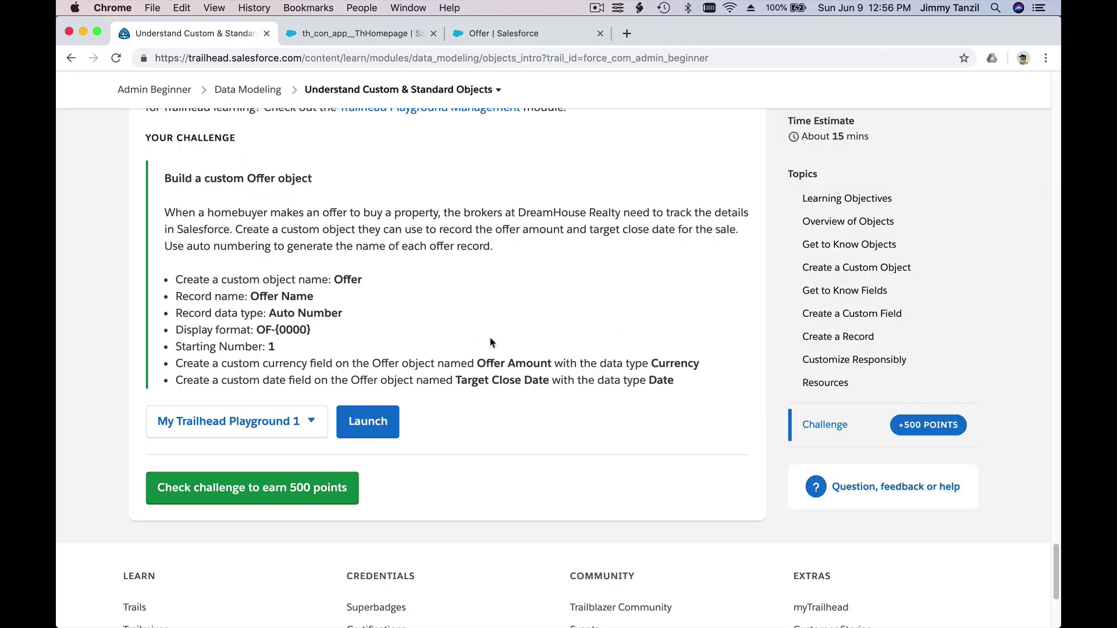
click(294, 498)
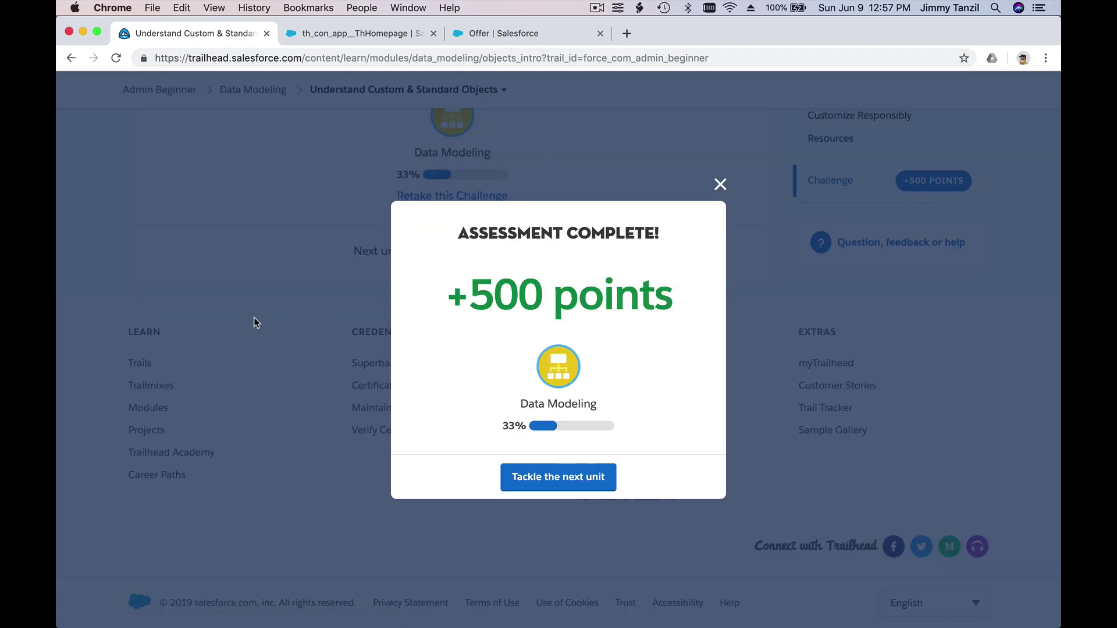
Return to the Offer object's setup page and examine the "lightning" part of its web address
click(488, 36)
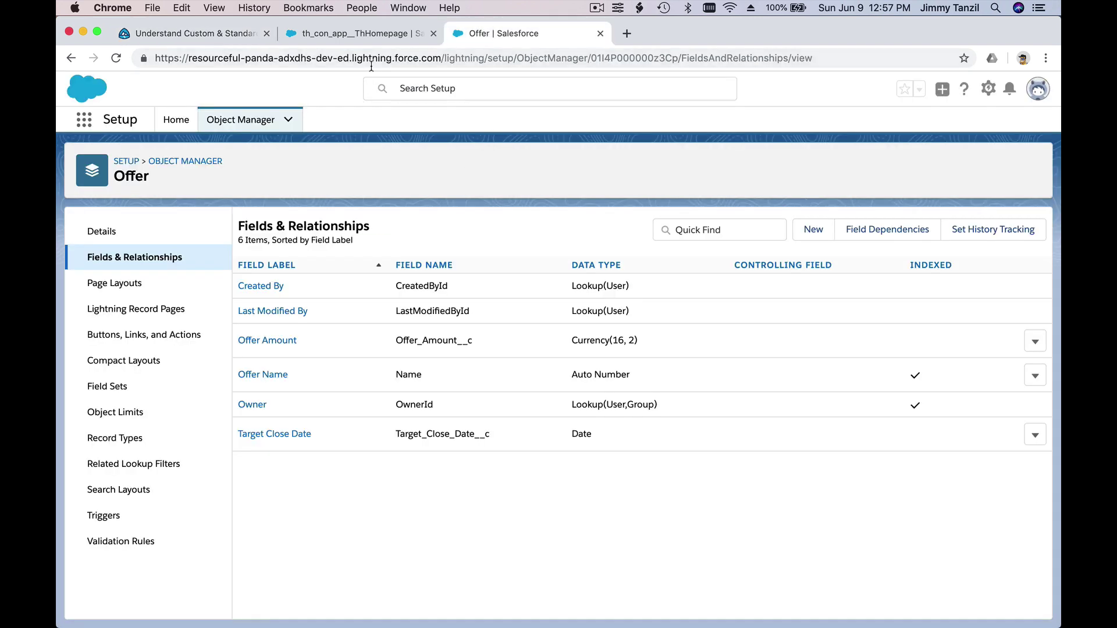
click(371, 58)
double_click(372, 58)
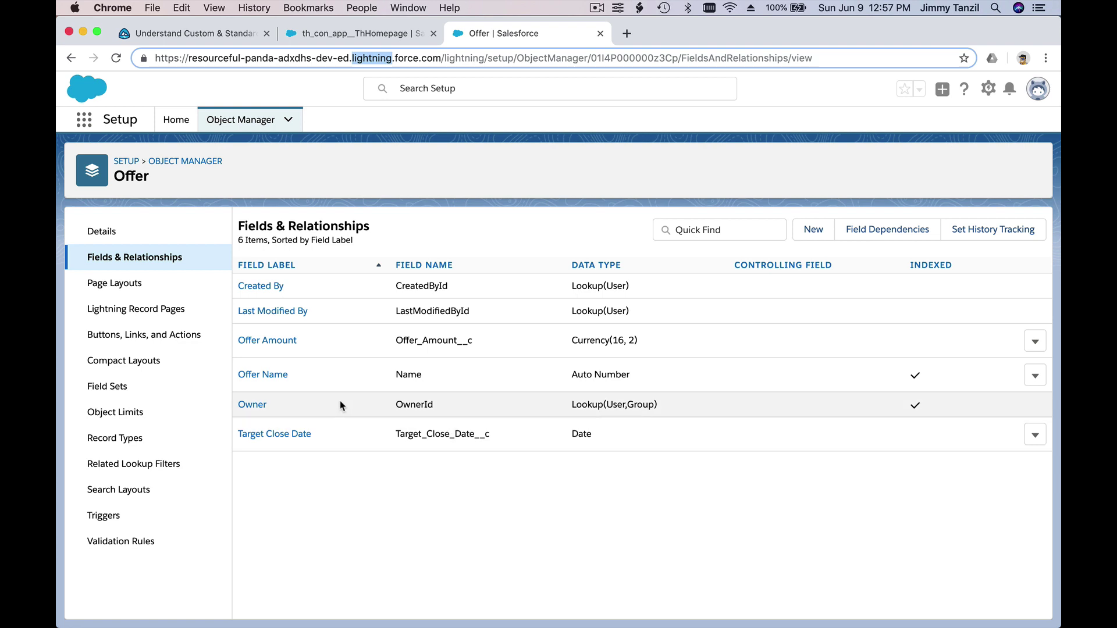
Go back to the completed Trailhead assessment and continue to the next Data Modeling unit
click(243, 42)
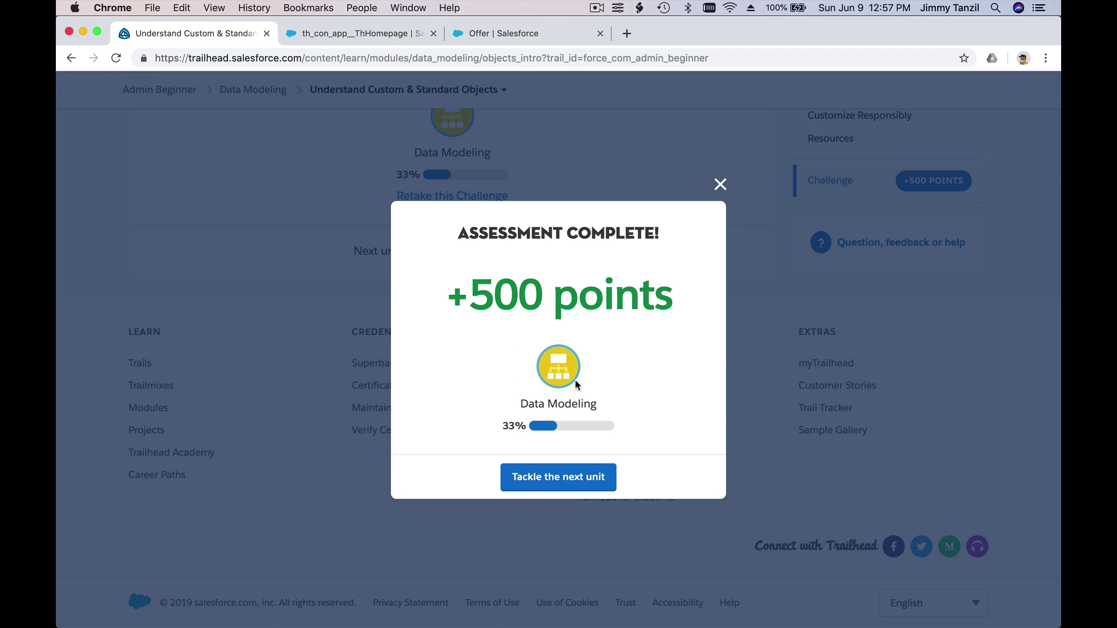
click(561, 480)
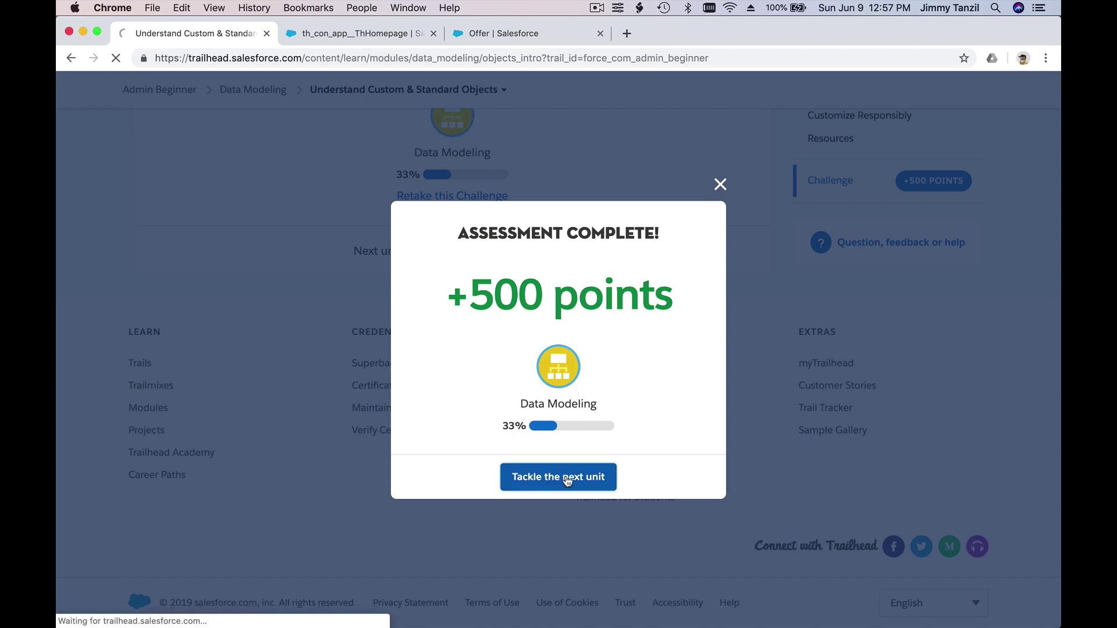